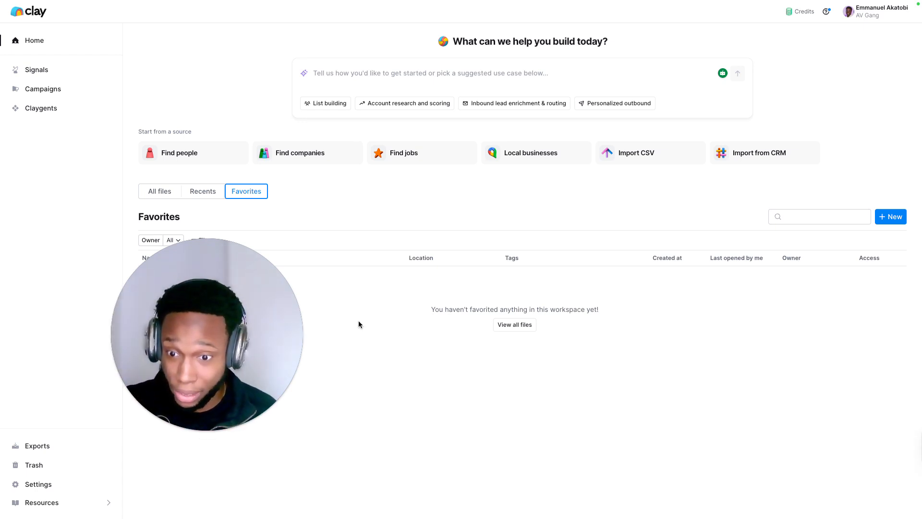
drag(234, 352, 309, 321)
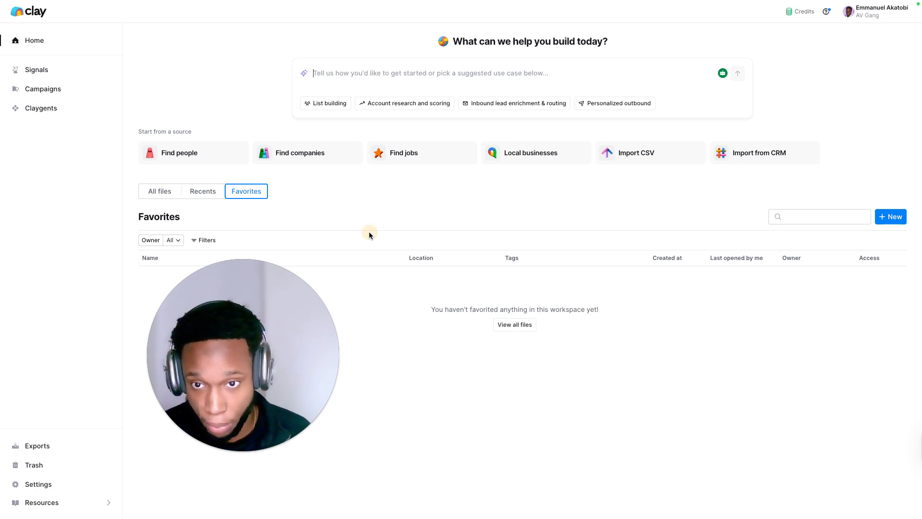
drag(226, 323, 664, 319)
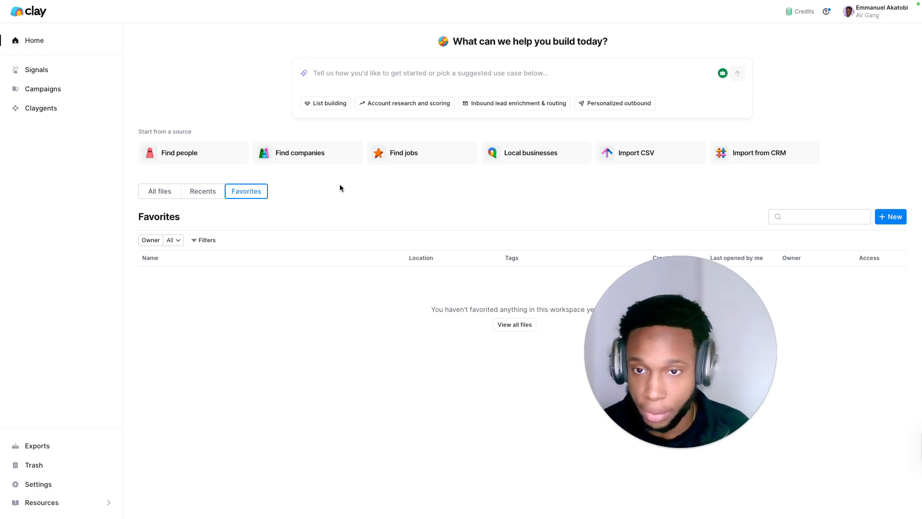
click(334, 199)
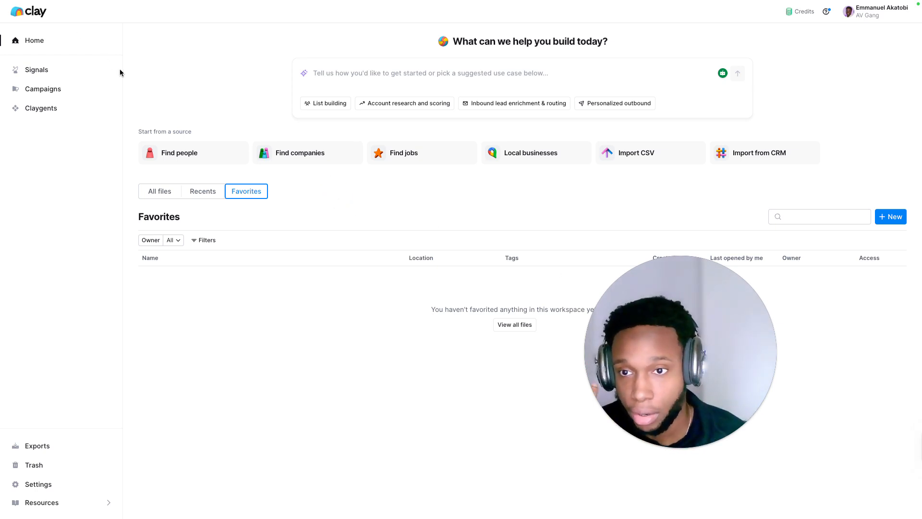
Step: Start a new company search from the Find companies source
click(296, 154)
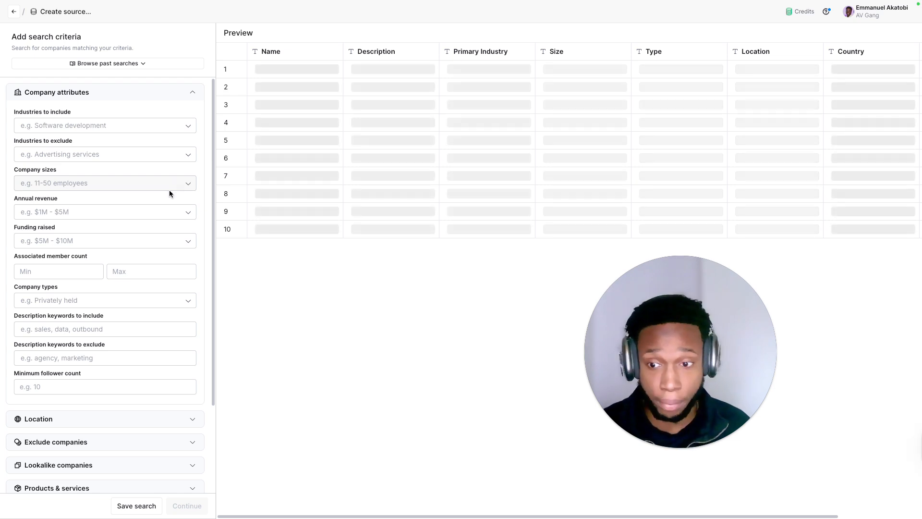
Step: Switch to the PLNITUDE website and open the Arcady Media case study from the Case Studies carousel
click(319, 21)
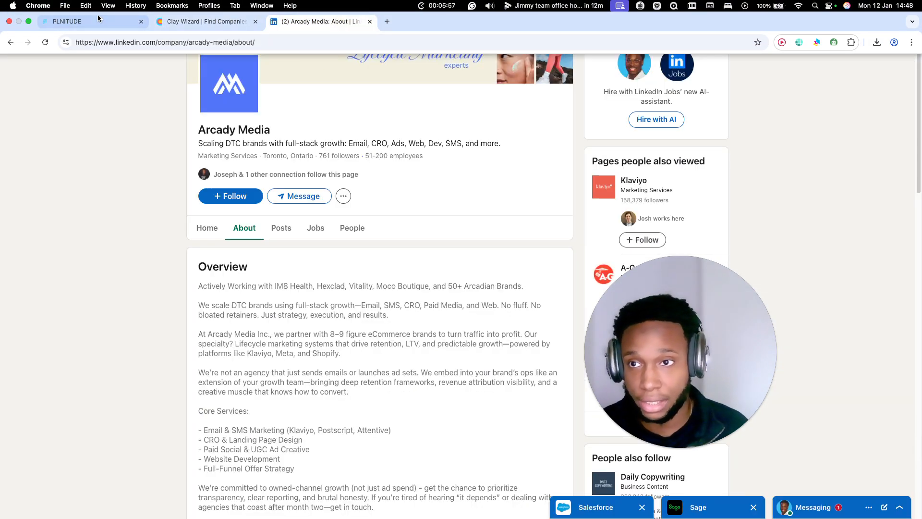
drag(97, 19, 248, 23)
click(246, 136)
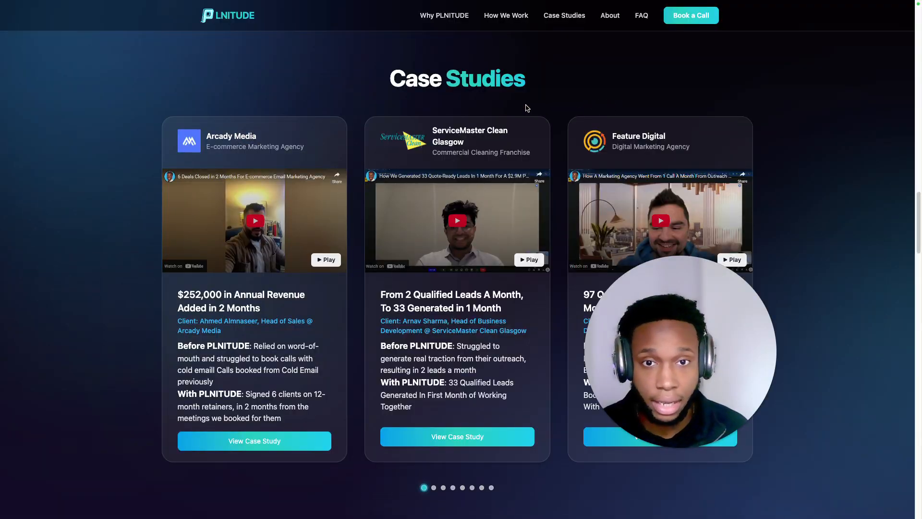
scroll(527, 107, up, 10)
scroll(509, 139, down, 10)
scroll(519, 141, down, 1)
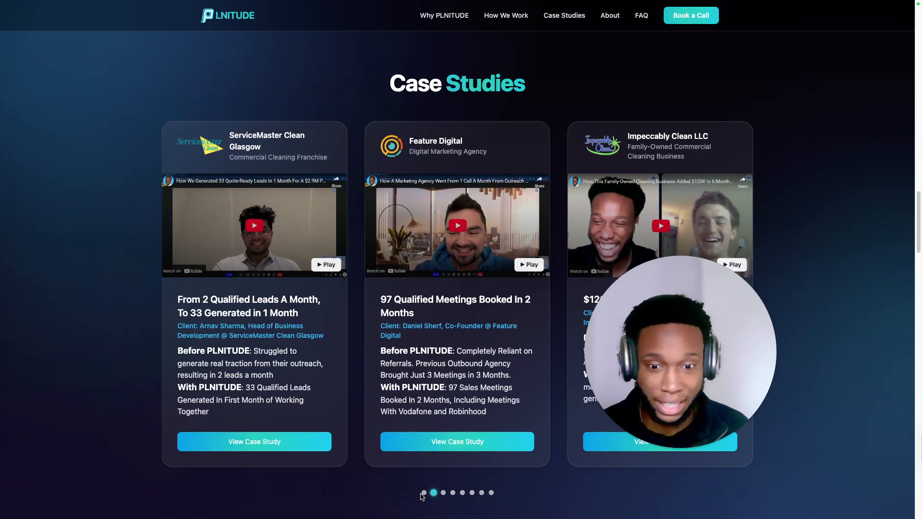
click(424, 493)
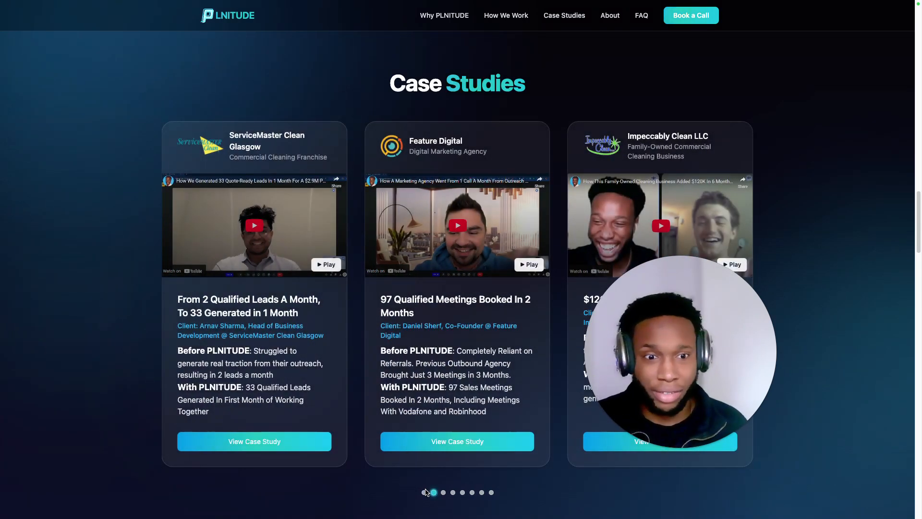
click(424, 492)
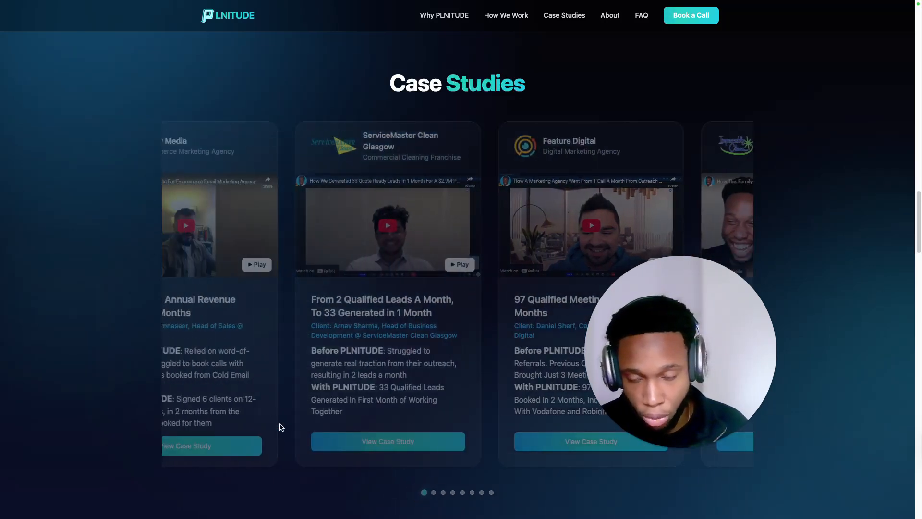
click(296, 415)
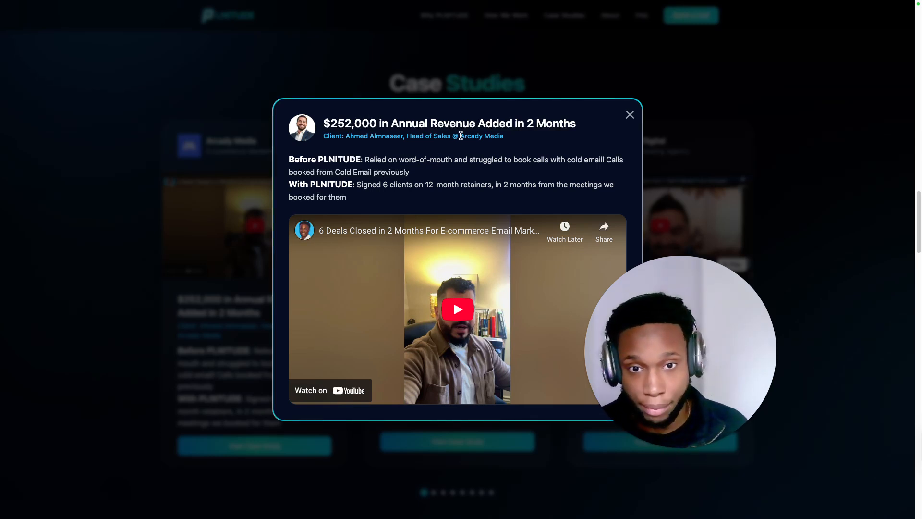
Step: Copy the company name "Arcady Media" from the client line of the case study
drag(460, 136, 564, 143)
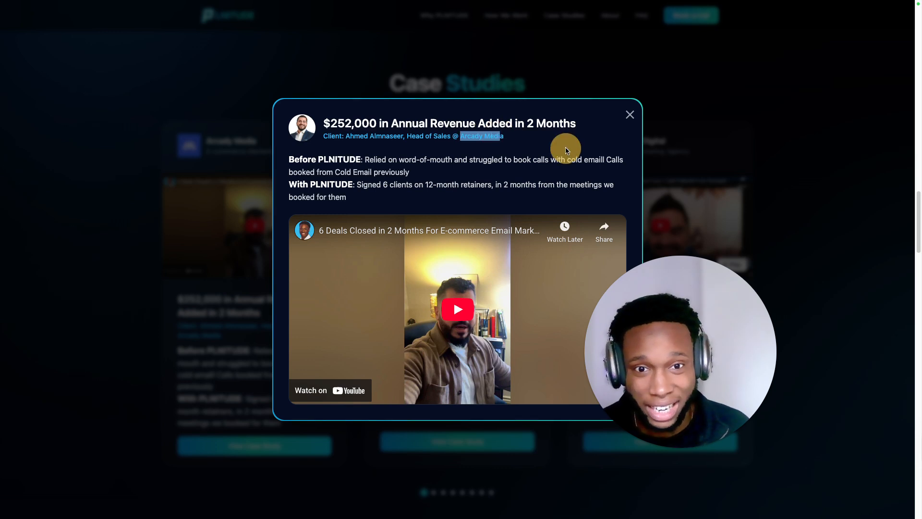
click(458, 136)
drag(459, 135, 504, 137)
key(super+c)
click(473, 132)
click(462, 136)
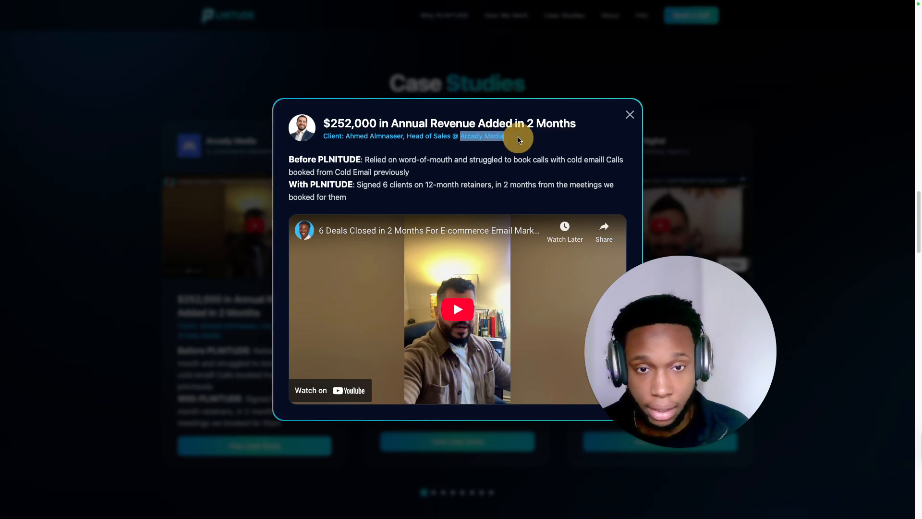
Step: Search Google for "Arcady Media linkedin" and open the company's LinkedIn page
click(317, 21)
click(311, 39)
key(super+v)
text(linkedin)
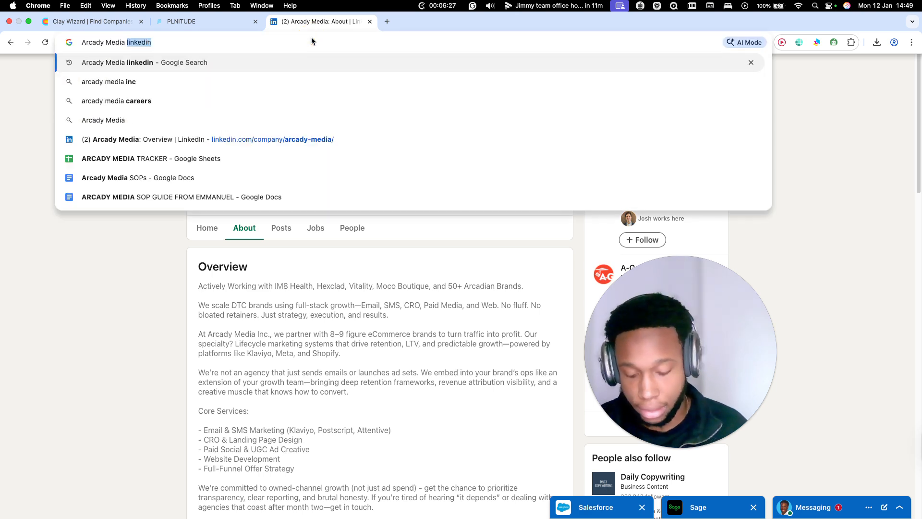
key(Return)
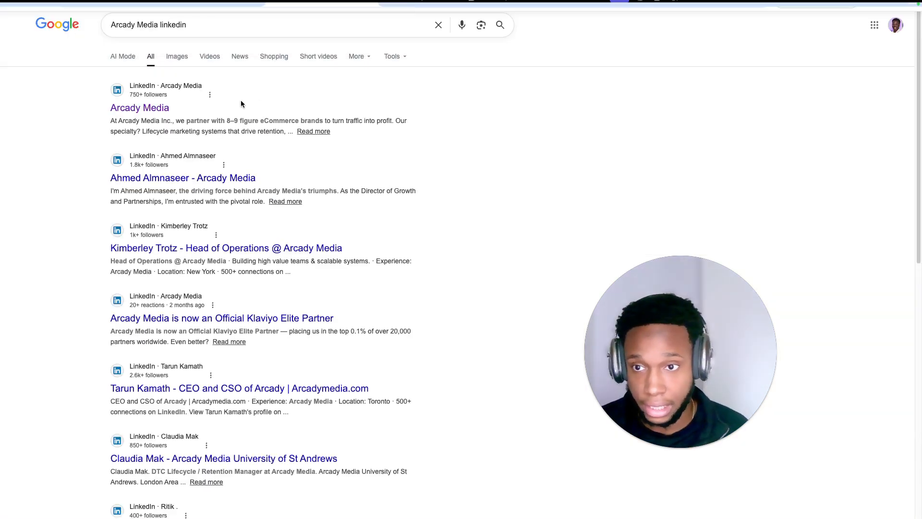
click(152, 106)
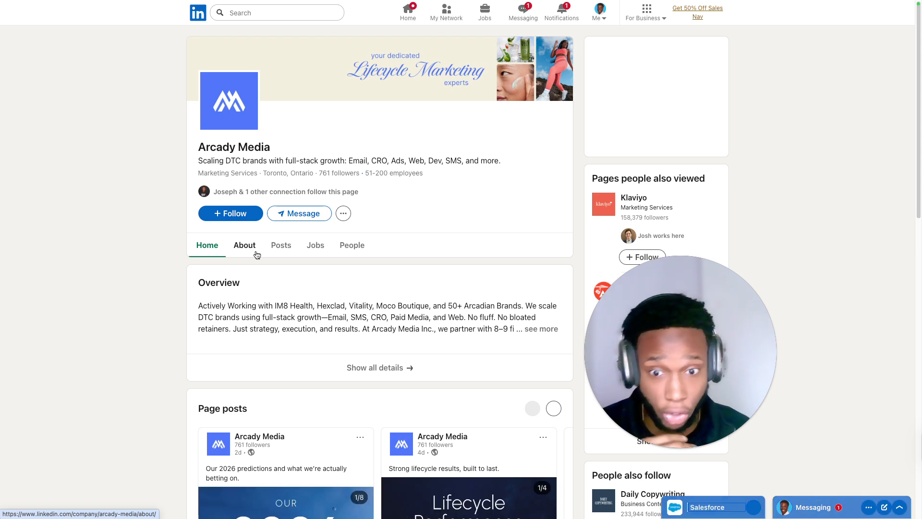
Step: Copy the web address of Arcady Media's LinkedIn company page
mouse_move(255, 21)
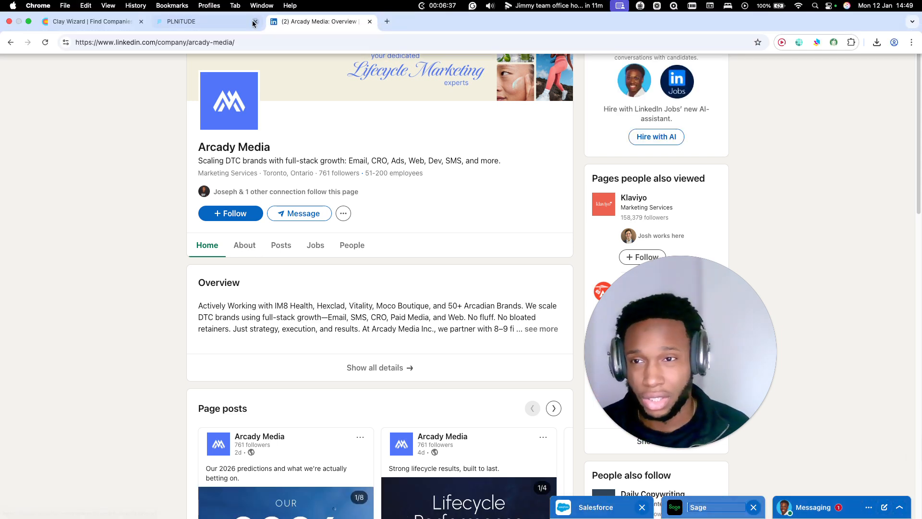
click(203, 43)
key(super+c)
Step: Switch back to Clay and add the copied LinkedIn URL as a lookalike company in the search criteria
click(67, 24)
scroll(153, 207, down, 3)
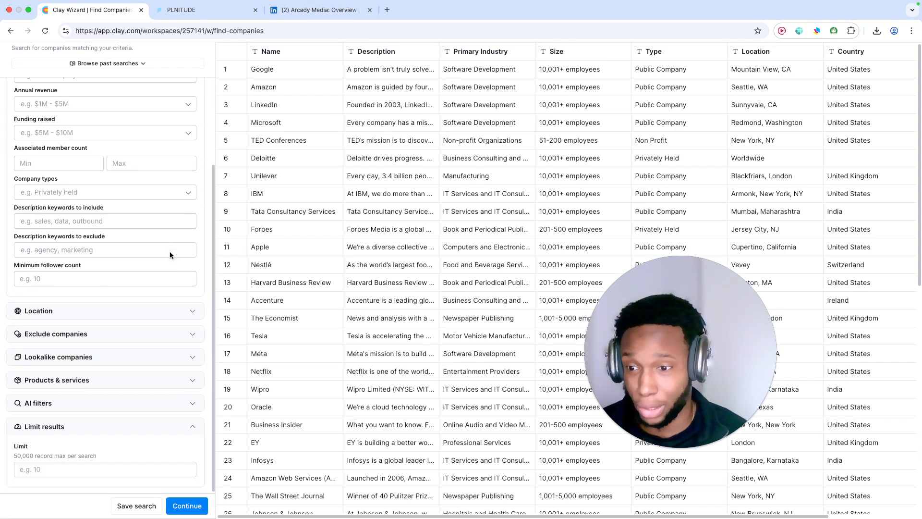
click(41, 403)
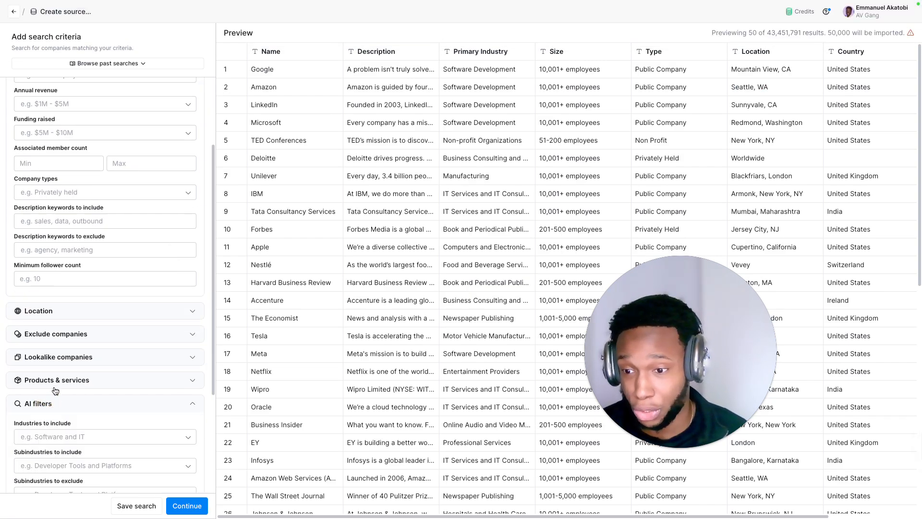
scroll(85, 300, down, 2)
click(74, 267)
click(76, 323)
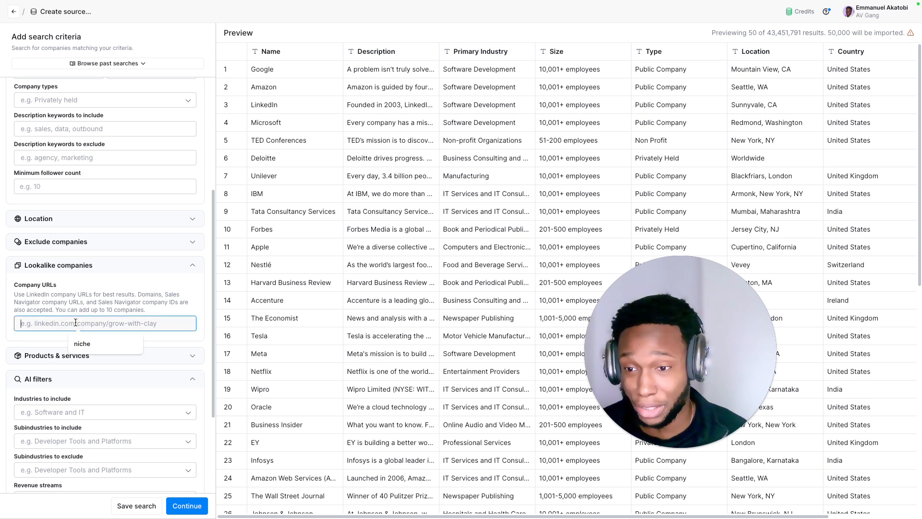
key(super+v)
click(146, 339)
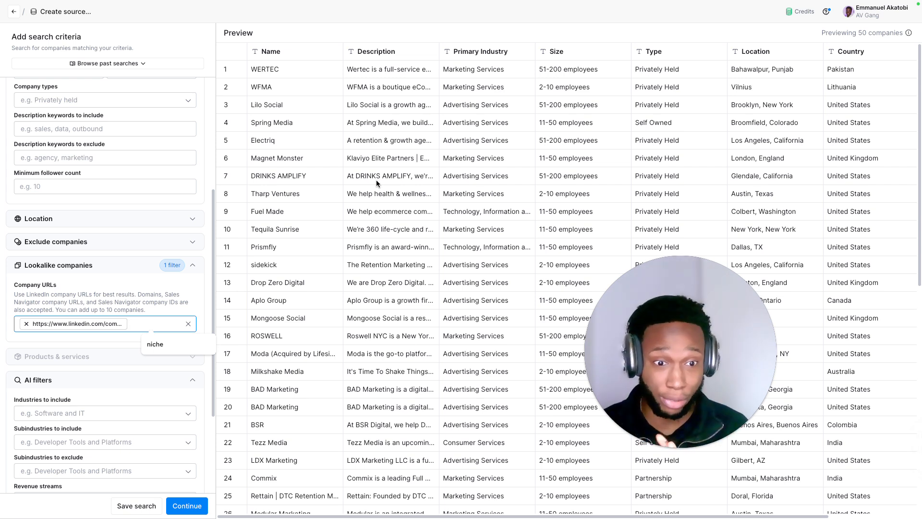
Step: Filter the company sizes to 11-50 employees and 51-200 employees
scroll(181, 167, up, 4)
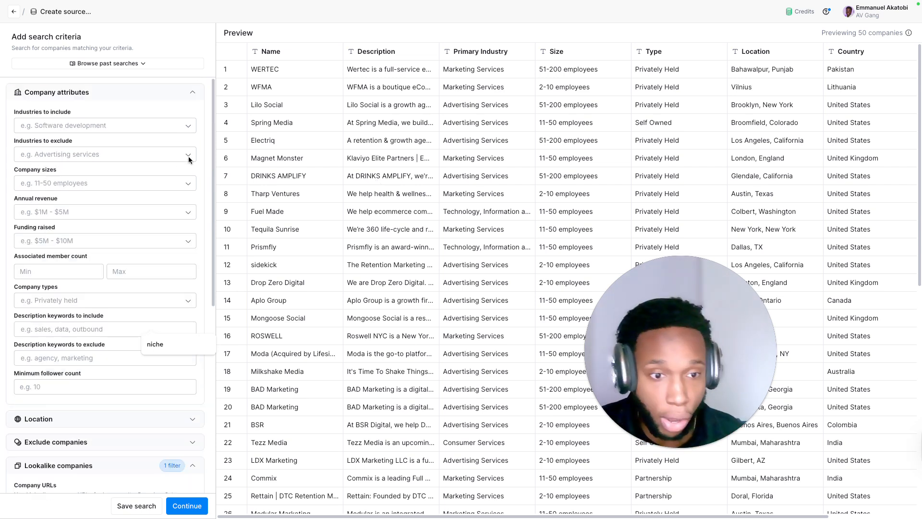
click(165, 111)
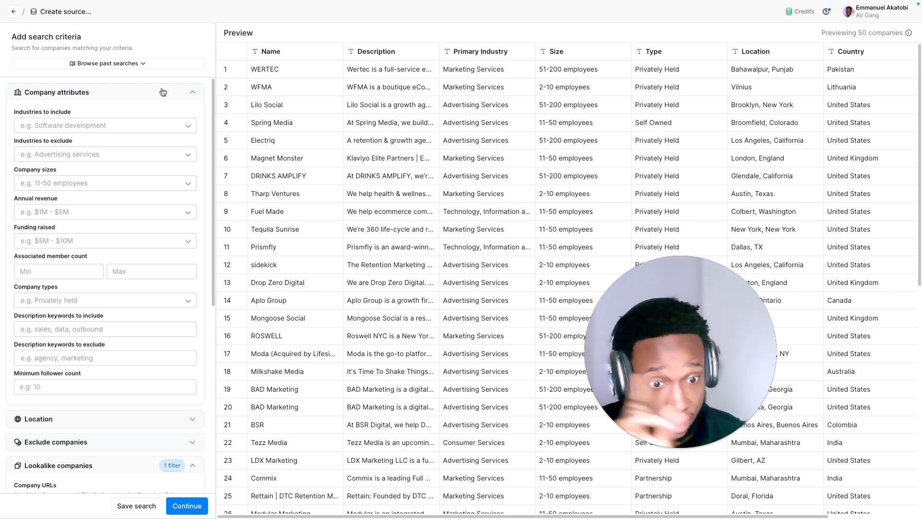
click(57, 182)
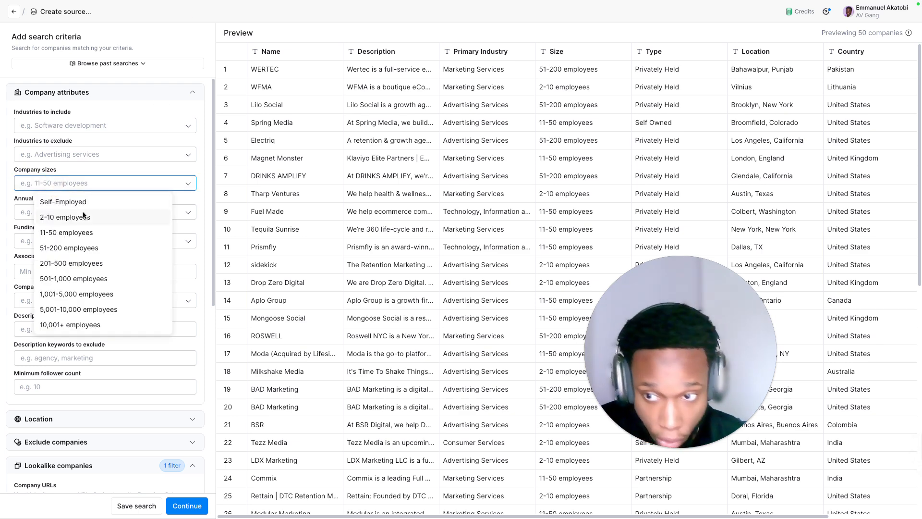
click(84, 234)
click(85, 247)
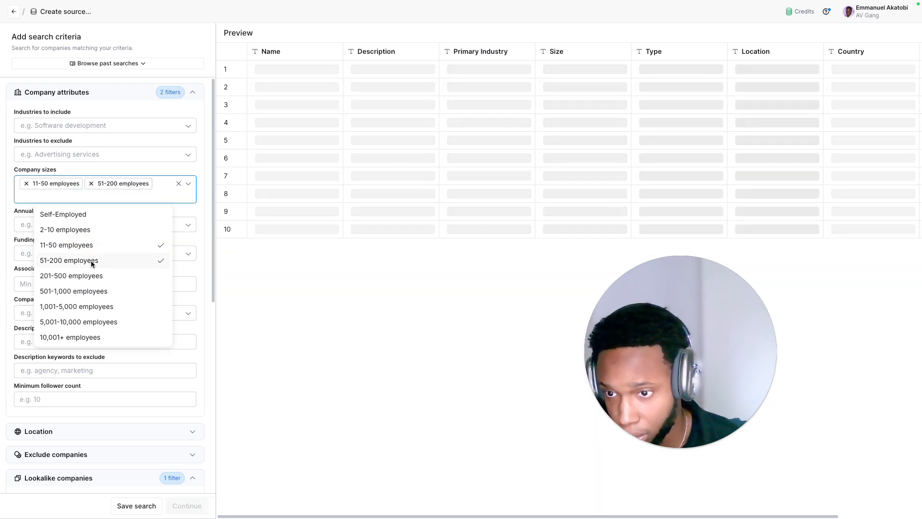
click(150, 170)
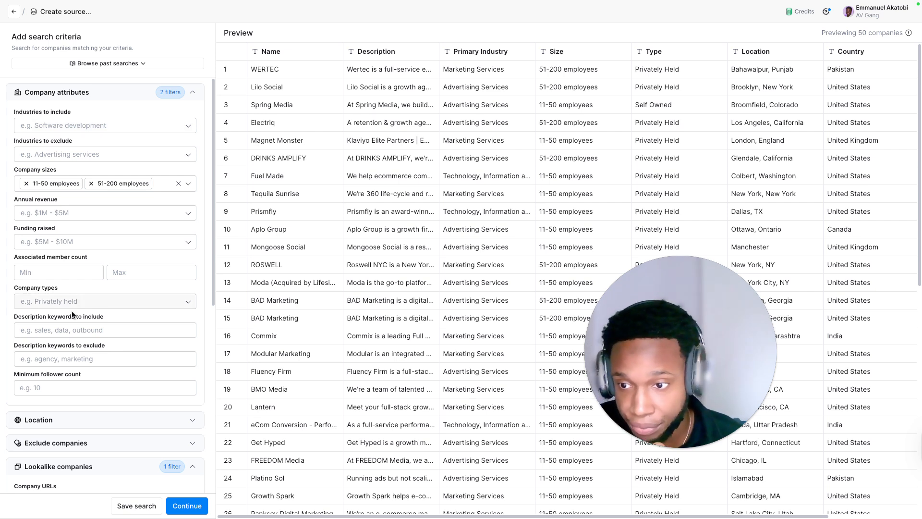
click(92, 329)
text(sdbdsbdsbhshbdshbjadshj)
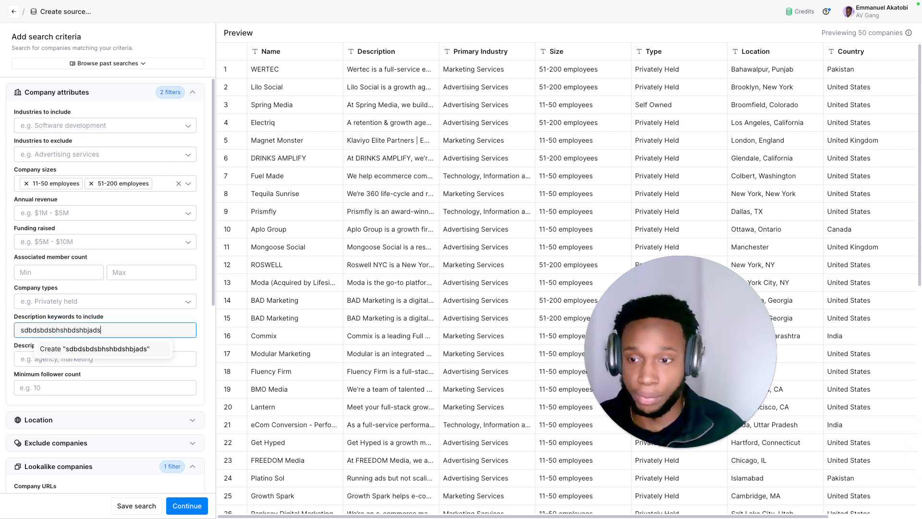
key(BackSpace)
key(BackSpace)
key(BackSpace)
key(BackSpace)
key(BackSpace)
key(BackSpace)
key(BackSpace)
key(BackSpace)
key(BackSpace)
key(BackSpace)
key(BackSpace)
key(BackSpace)
key(BackSpace)
key(BackSpace)
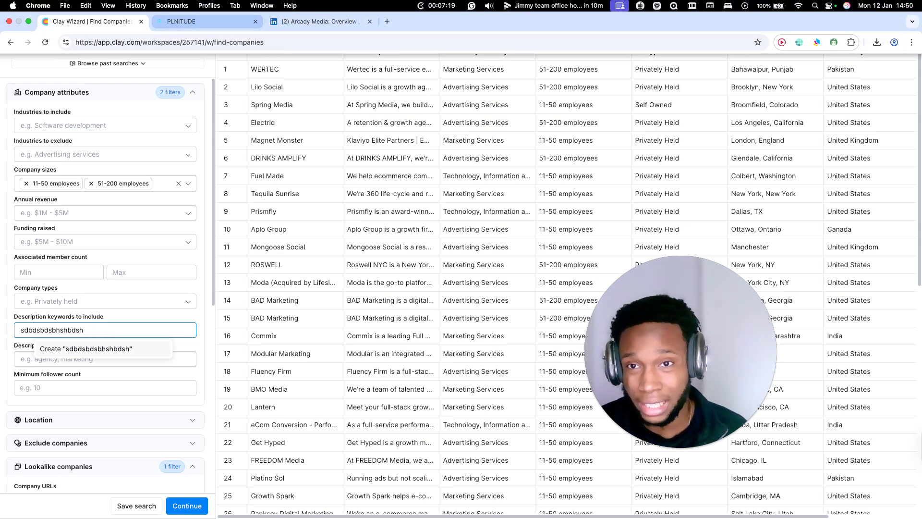
Step: Review the About overview on Arcady Media's LinkedIn page, then return to the Clay company search
click(234, 21)
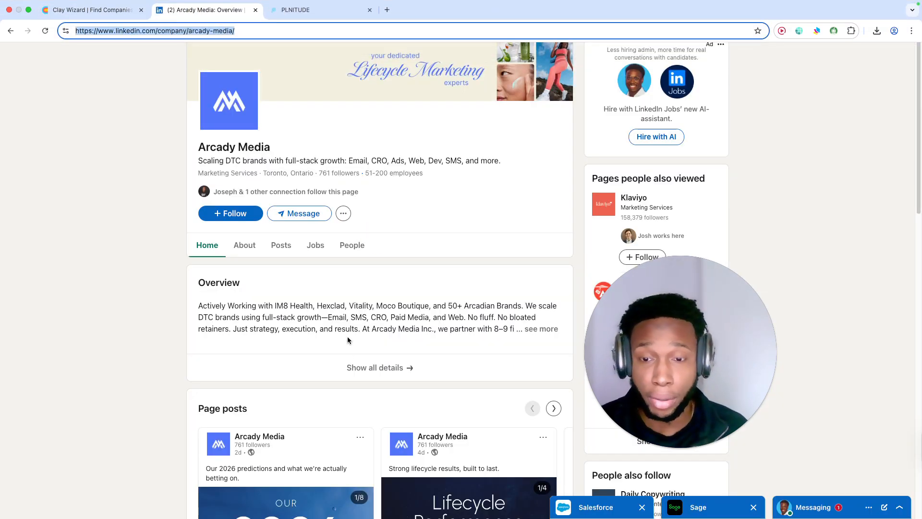
click(260, 255)
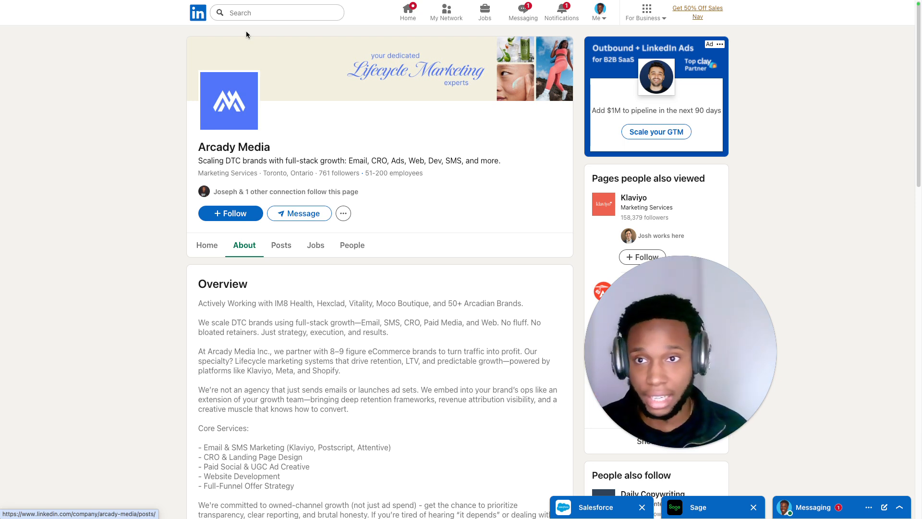
click(131, 15)
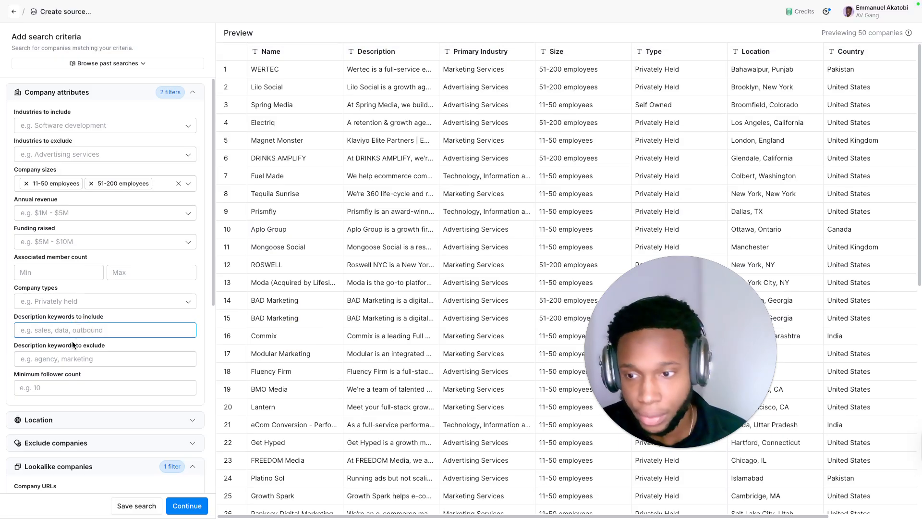
Step: Add "cold email agency" and "cold email" as description keywords to exclude
click(56, 361)
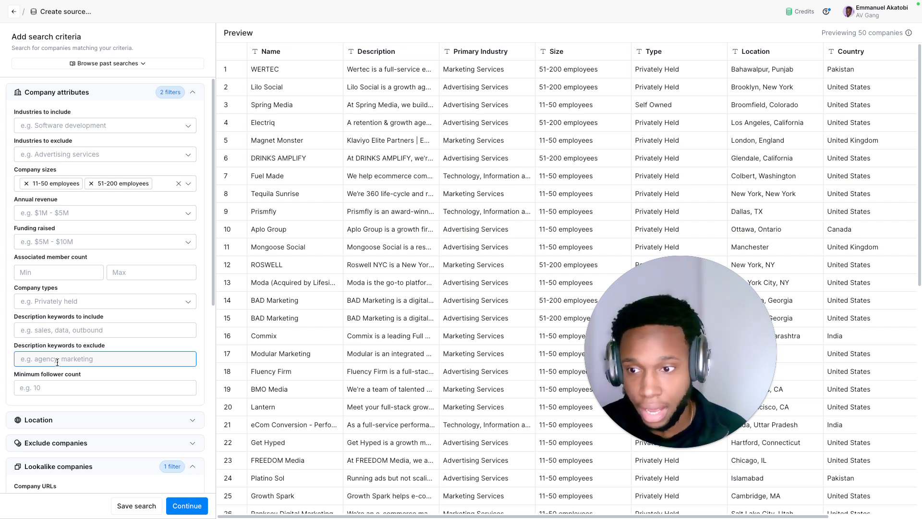
click(57, 362)
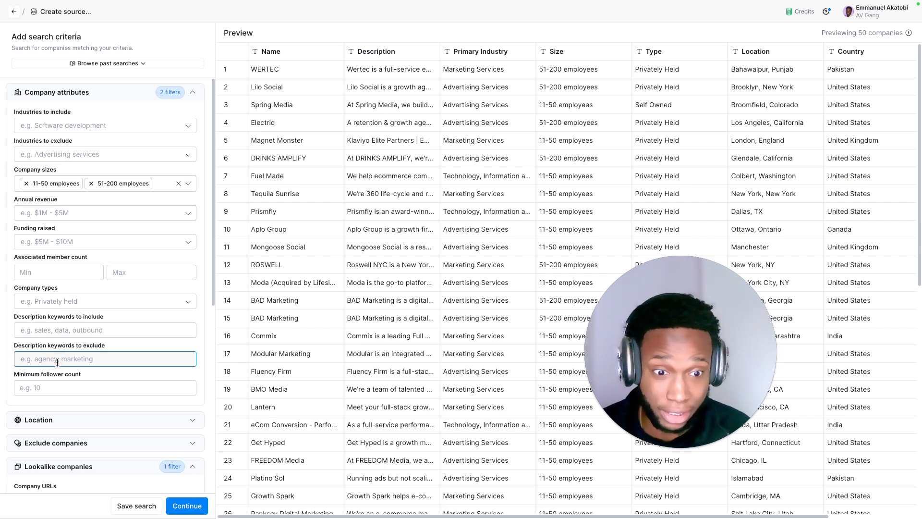
text(cold )
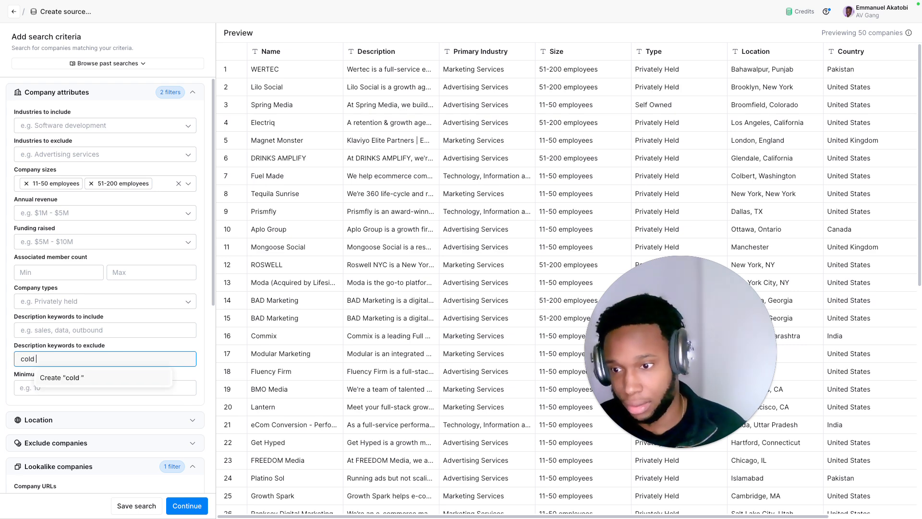
text(email agency)
key(Return)
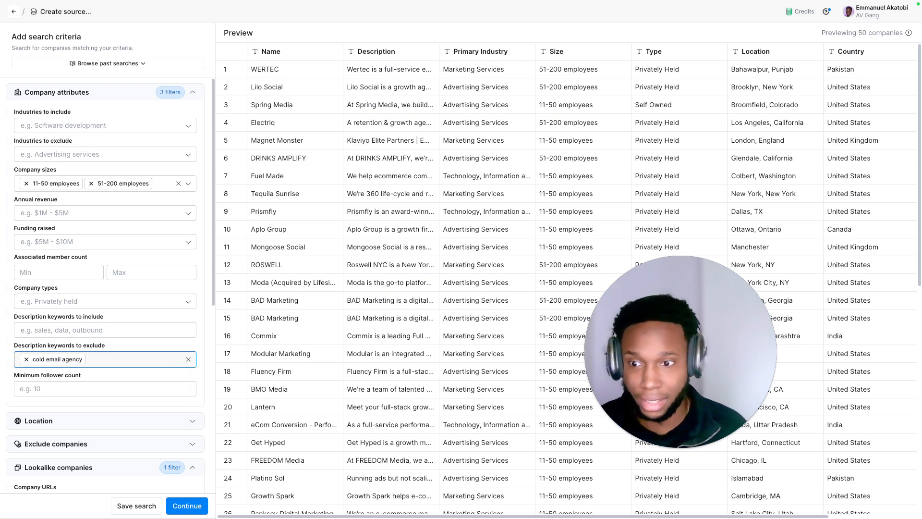
text(cold email)
key(Return)
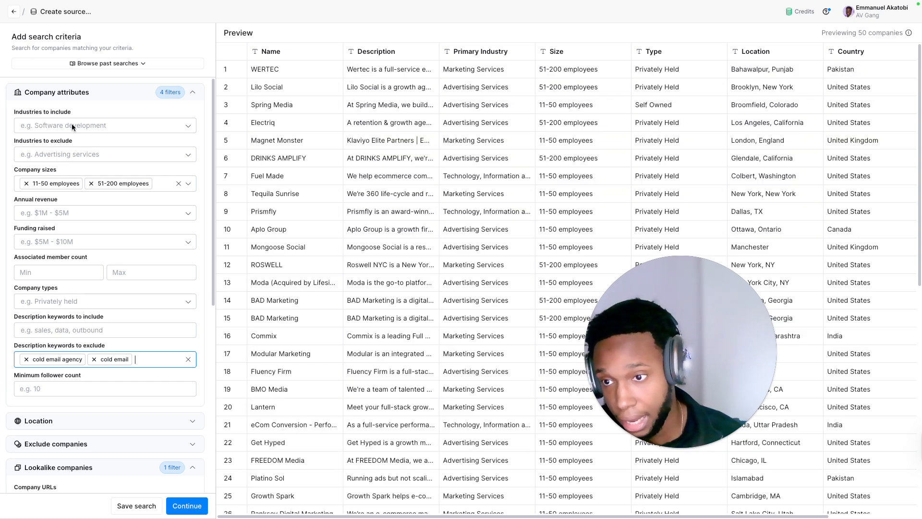
Step: Set the location filter's countries to include to United States and Canada
scroll(75, 217, down, 3)
double_click(74, 283)
click(73, 283)
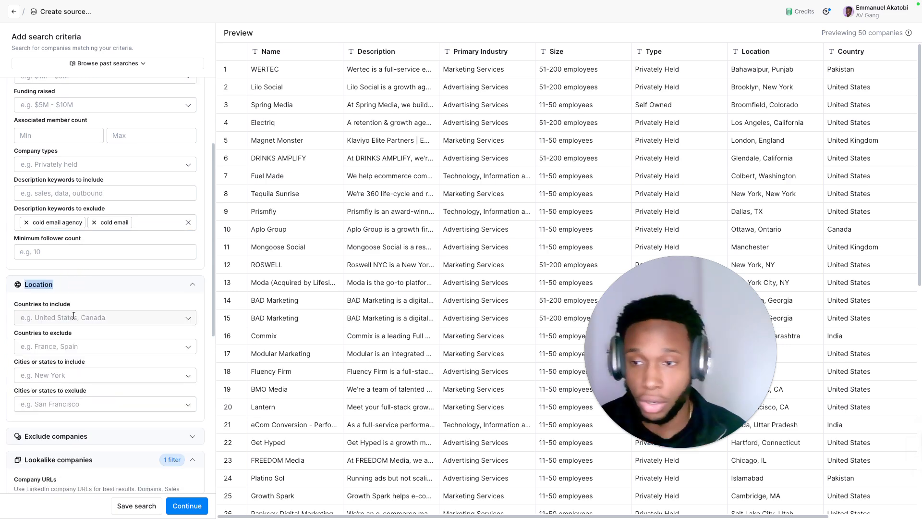
click(73, 317)
text(united sta)
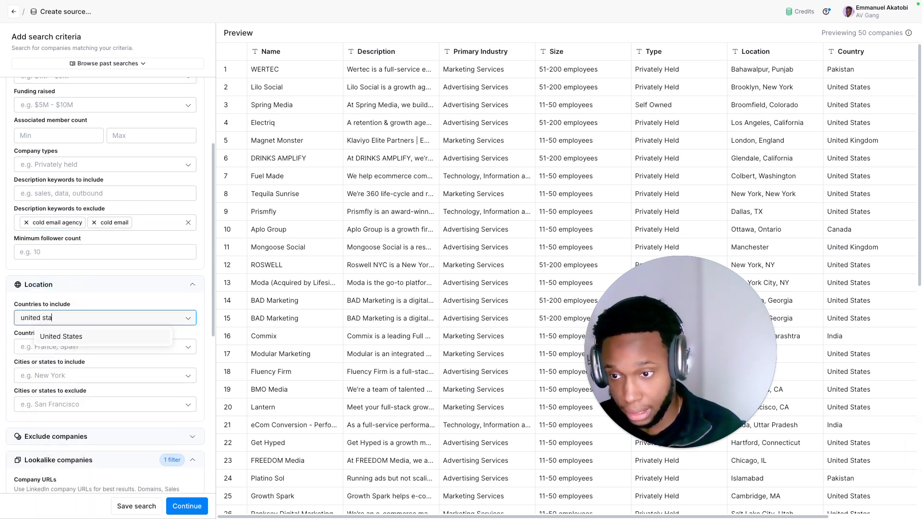
text(tes)
key(Return)
text(canada)
key(Return)
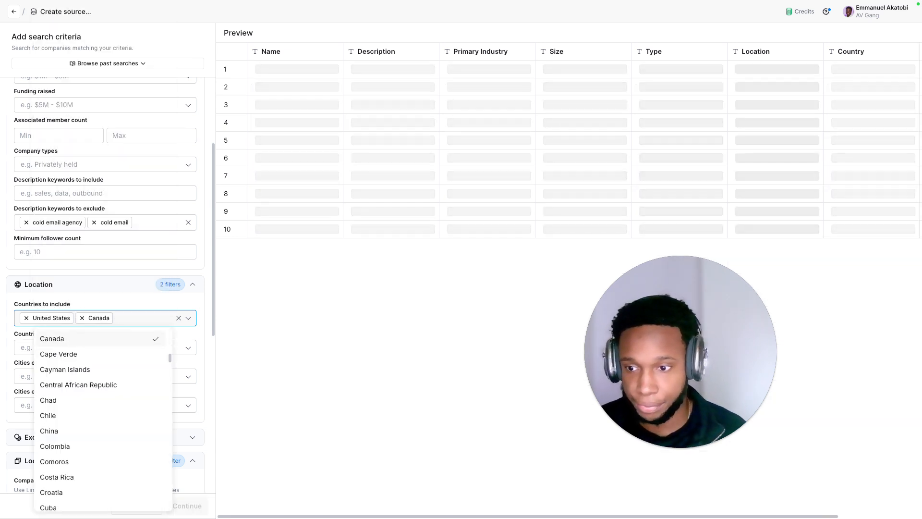
click(105, 315)
Step: Review the remaining search criteria, including excluded companies, lookalike companies, AI filters and the result limit
scroll(106, 315, down, 2)
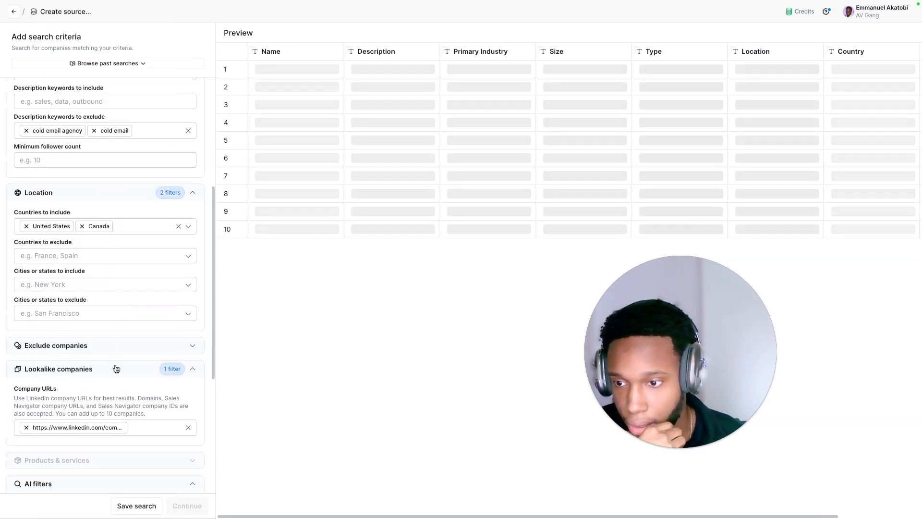
click(84, 345)
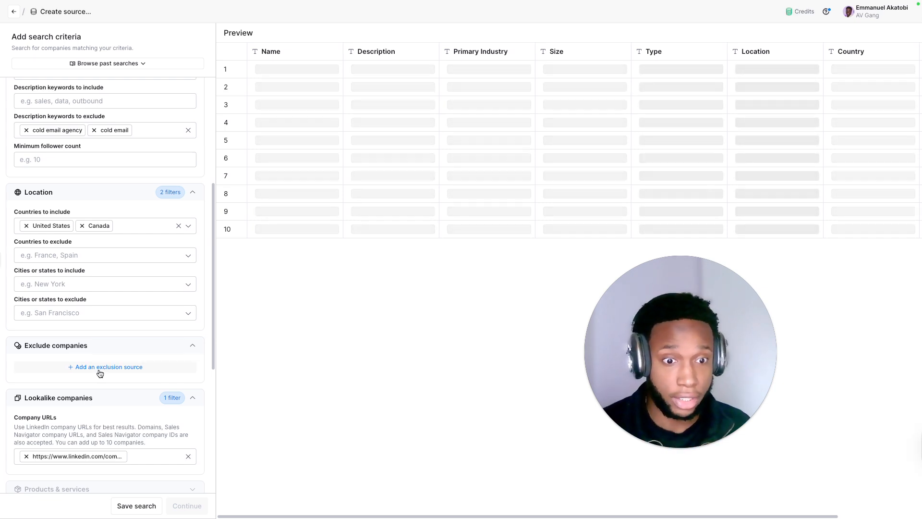
scroll(100, 373, down, 1)
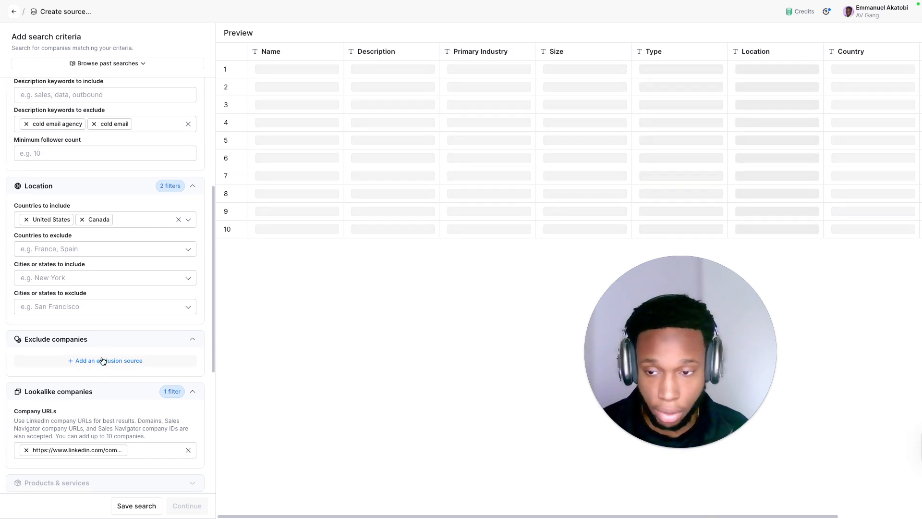
scroll(103, 363, down, 1)
scroll(104, 363, down, 4)
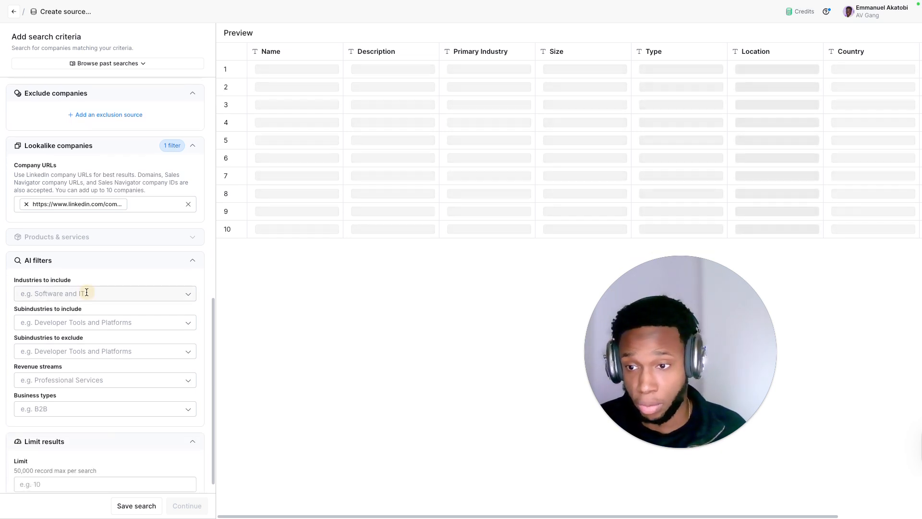
click(86, 292)
click(87, 275)
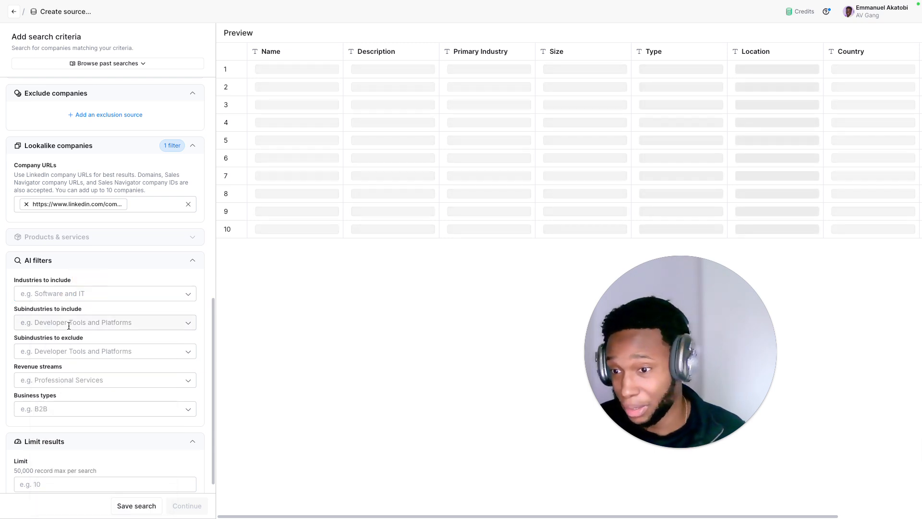
click(83, 412)
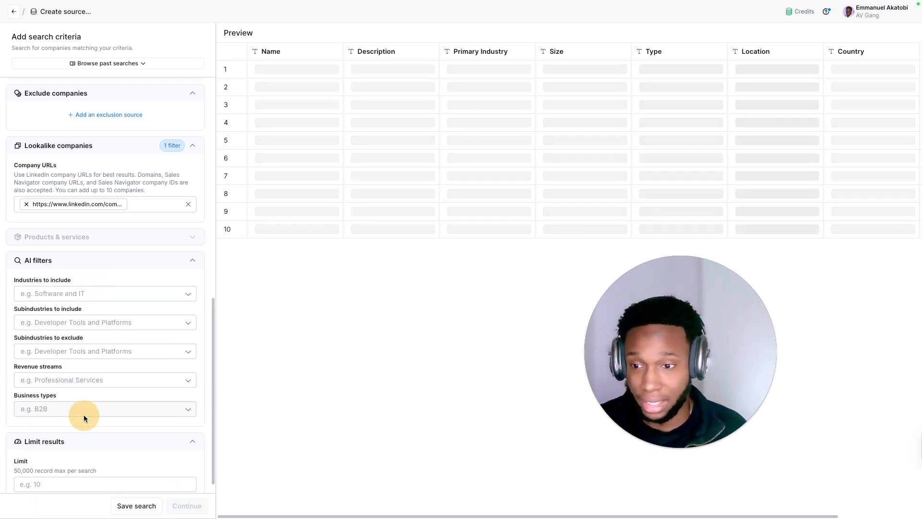
click(98, 385)
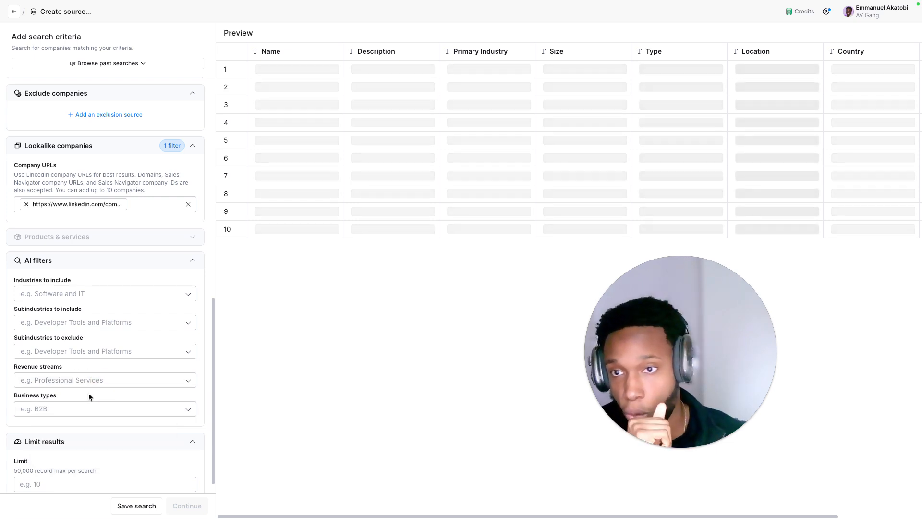
scroll(156, 238, down, 1)
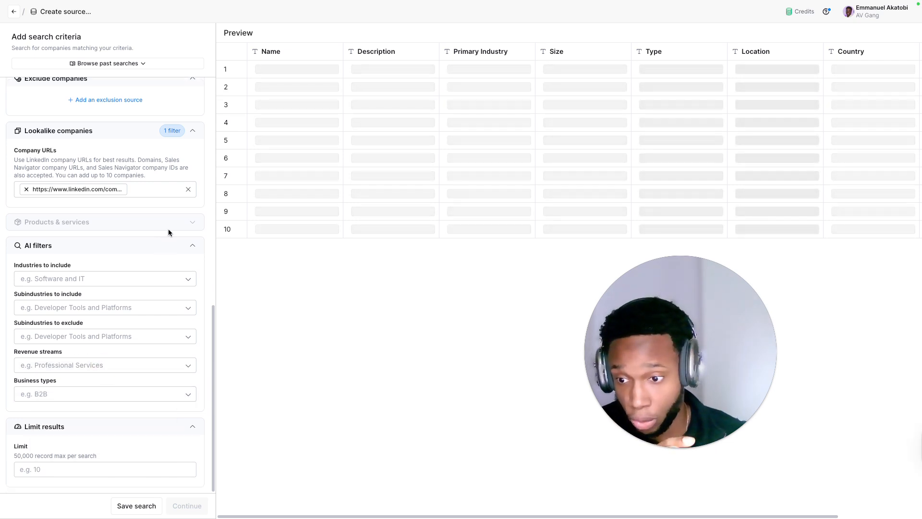
scroll(168, 229, up, 10)
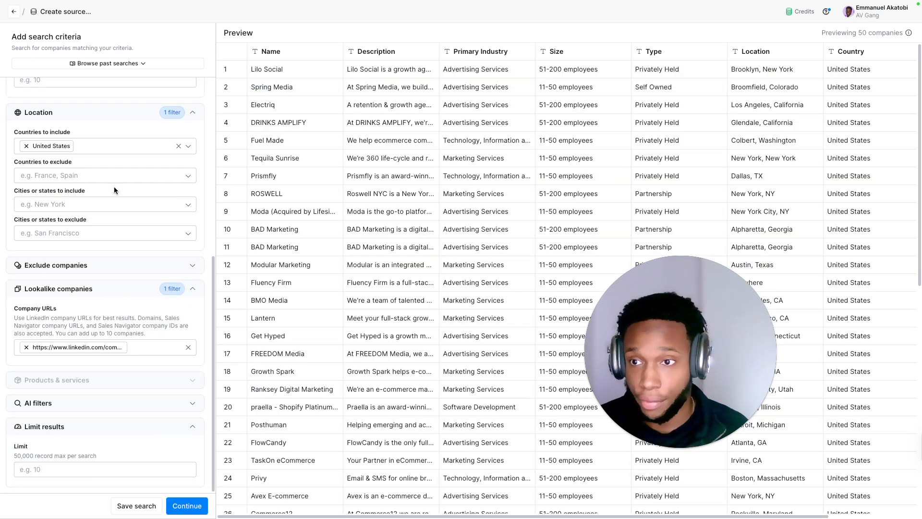
scroll(115, 185, up, 7)
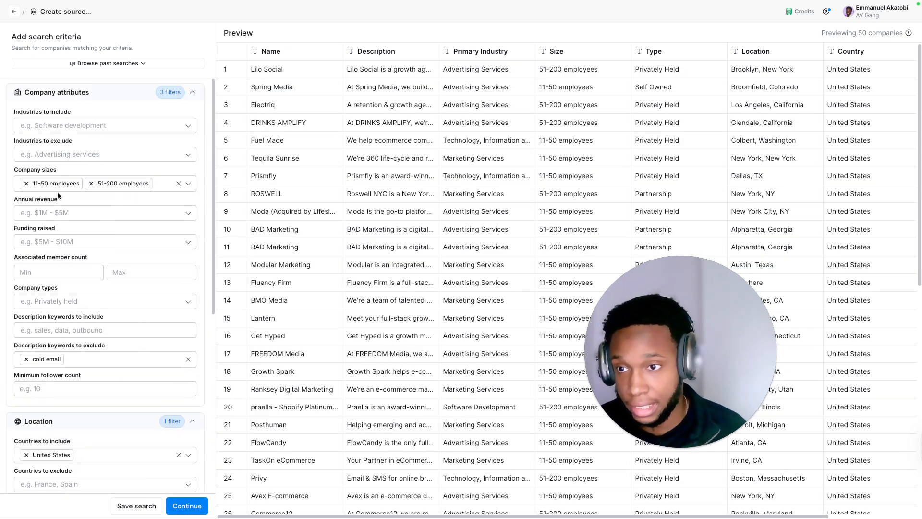
Step: Limit the company search results to 1000 records
scroll(105, 222, down, 6)
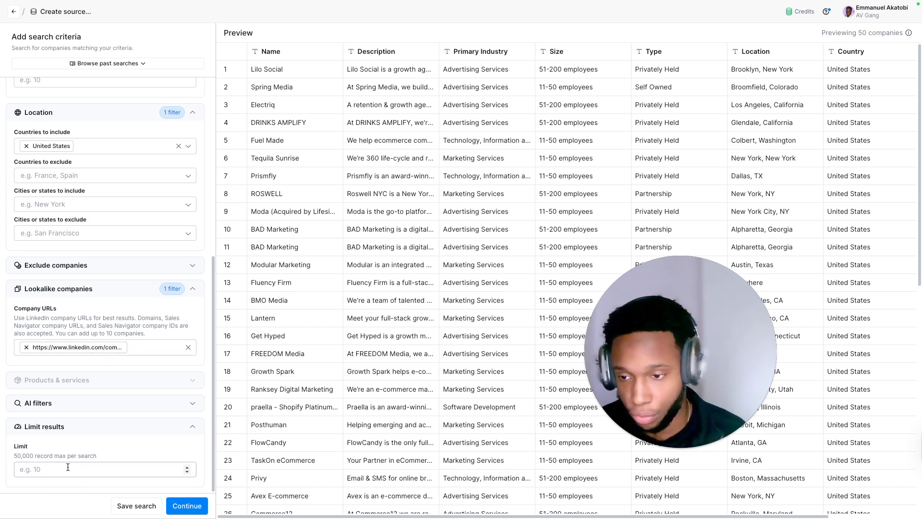
click(52, 469)
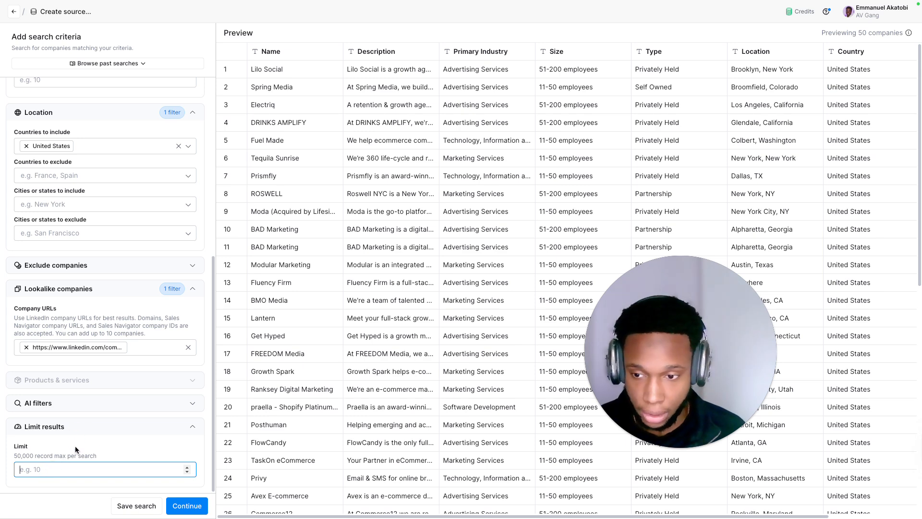
text(1000)
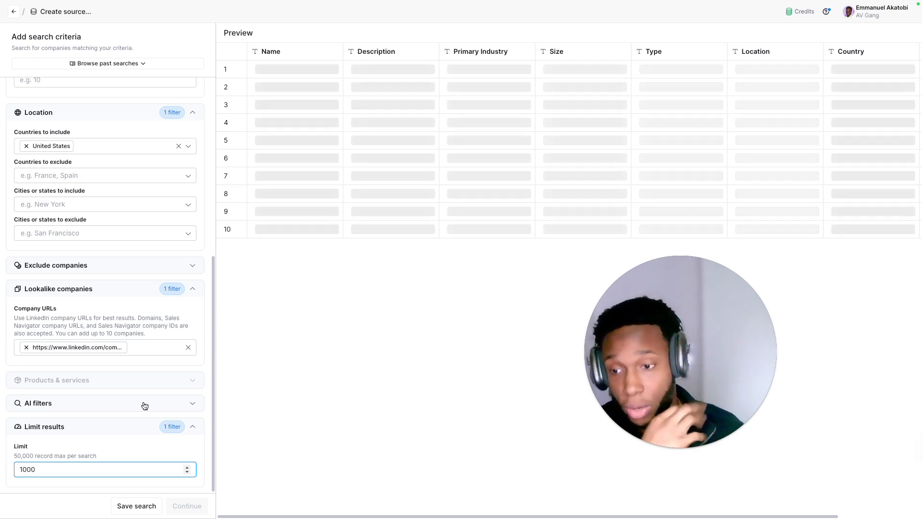
mouse_move(140, 373)
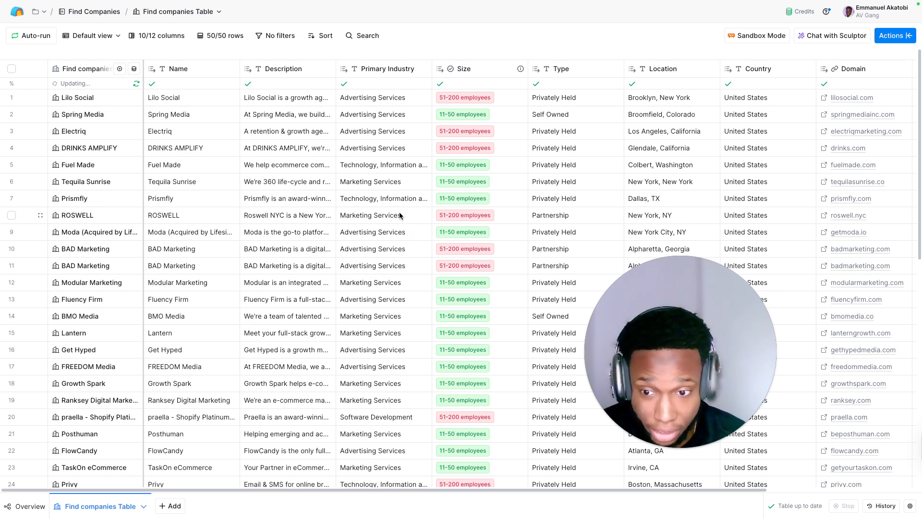
Step: Open Lilo Social's domain, lilosocial.com, in a new browser tab and place that tab beside the Clay tab
scroll(398, 214, right, 5)
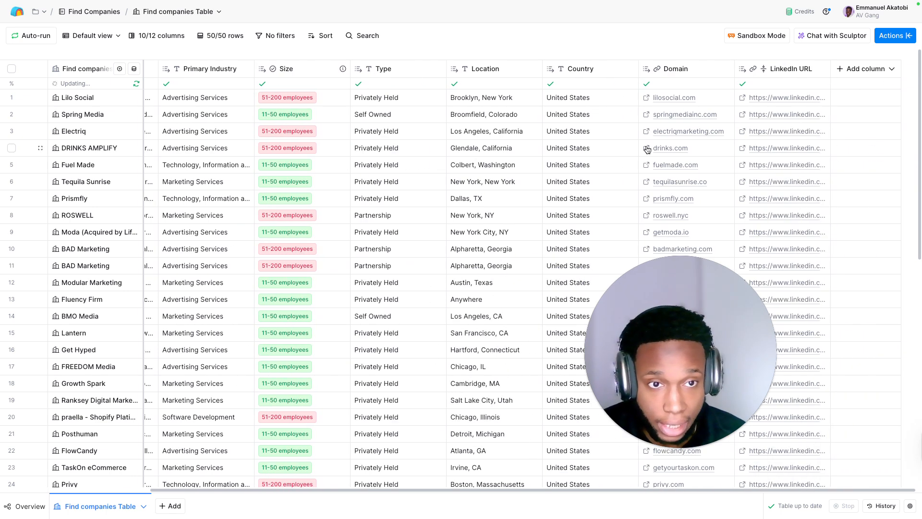
click(670, 100)
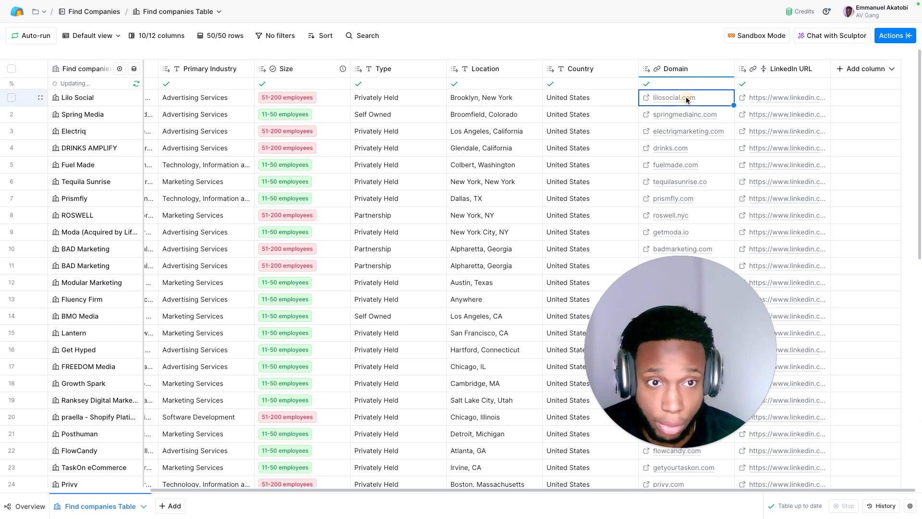
double_click(686, 97)
key(super+c)
mouse_move(386, 3)
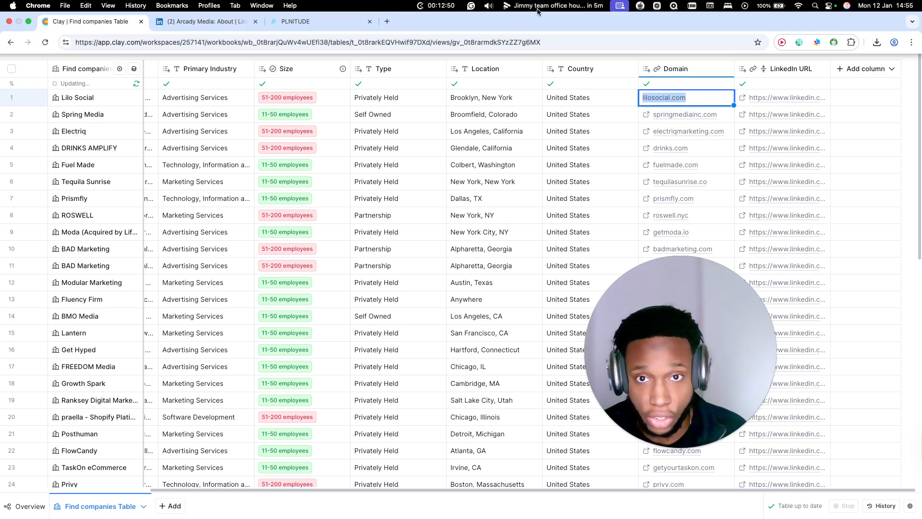
click(386, 23)
key(super+v)
key(Return)
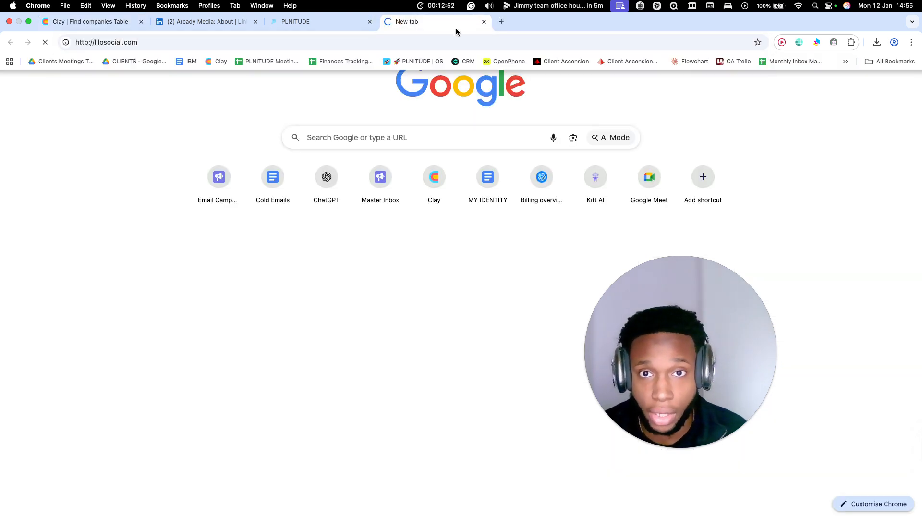
drag(448, 24, 214, 22)
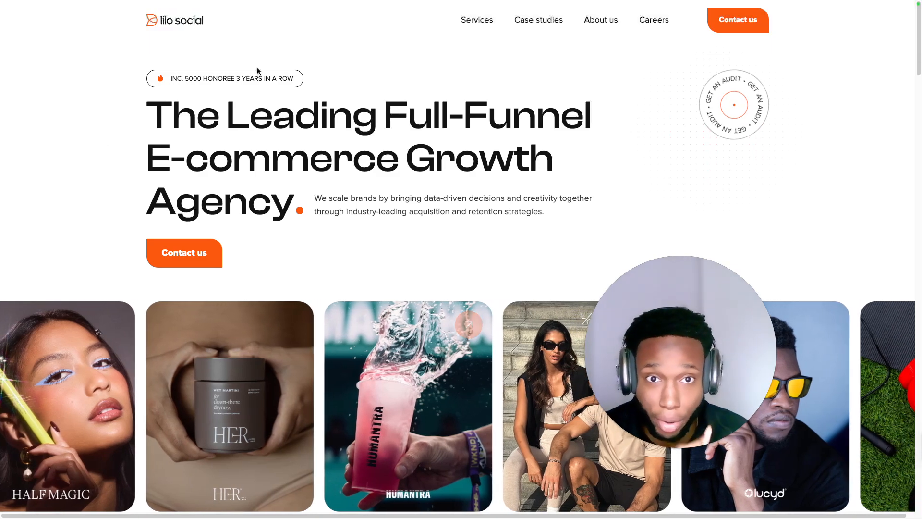
Step: Return to the Clay companies table and look over the listed companies and their domains
click(127, 24)
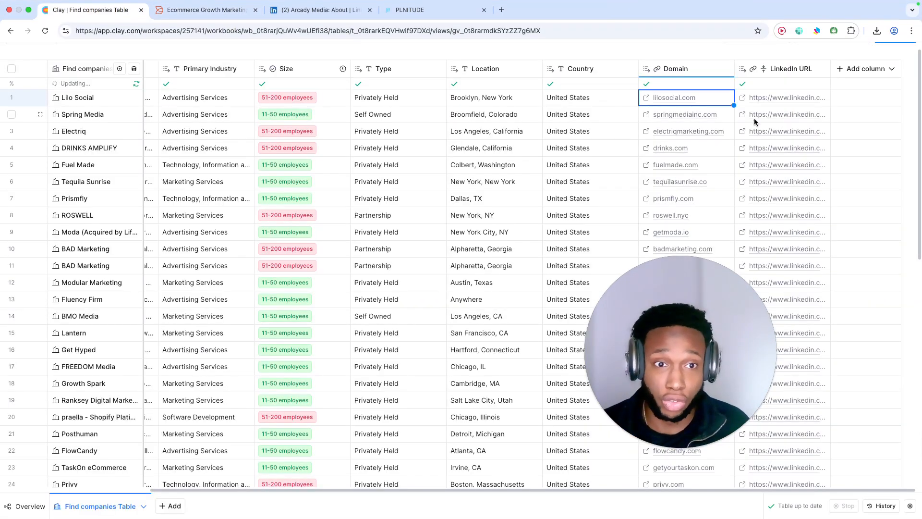
scroll(697, 152, down, 9)
scroll(696, 152, down, 2)
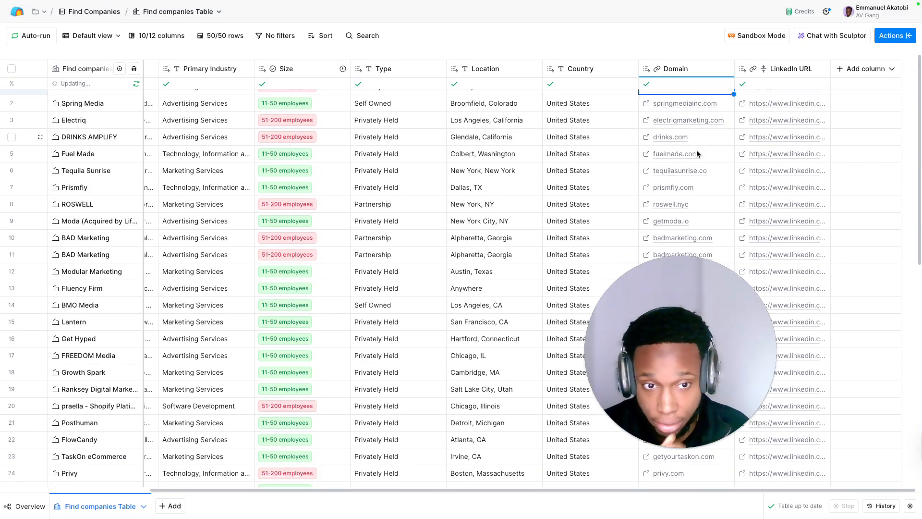
scroll(696, 152, up, 10)
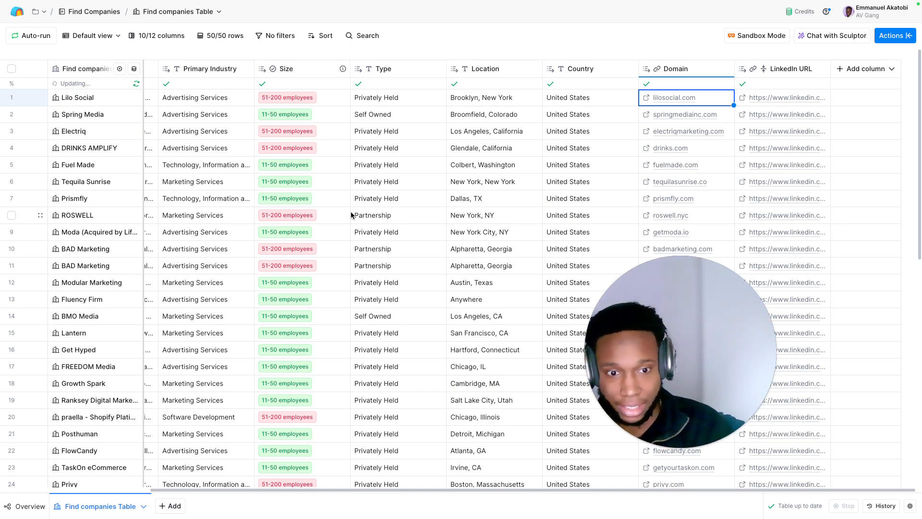
Step: Add a new table to the workbook using the Find people source
click(174, 506)
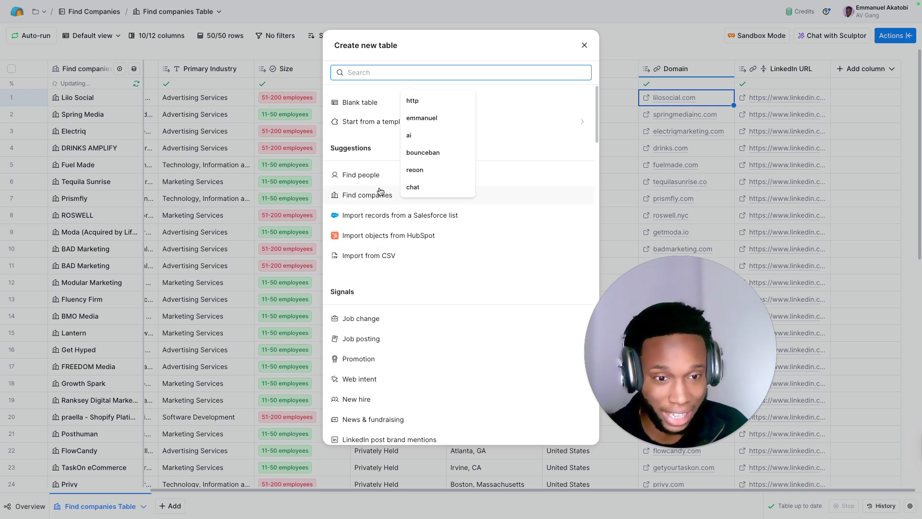
click(584, 45)
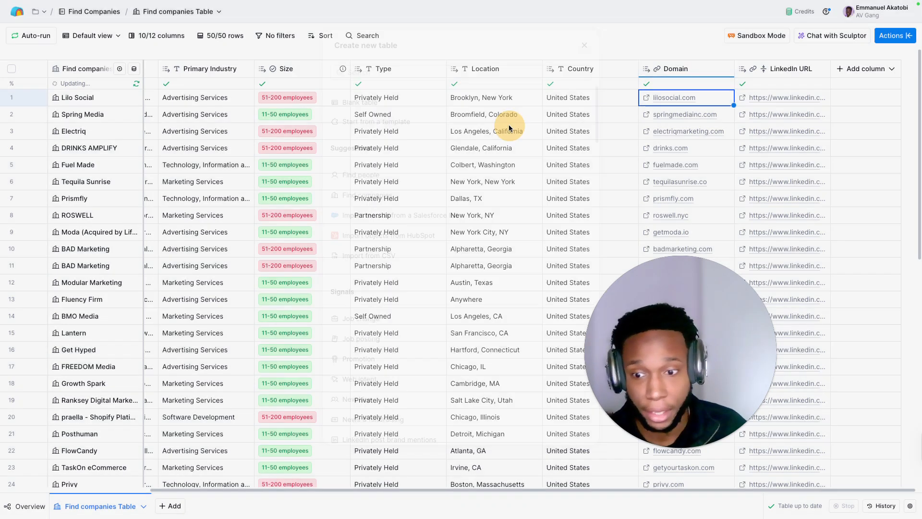
click(175, 506)
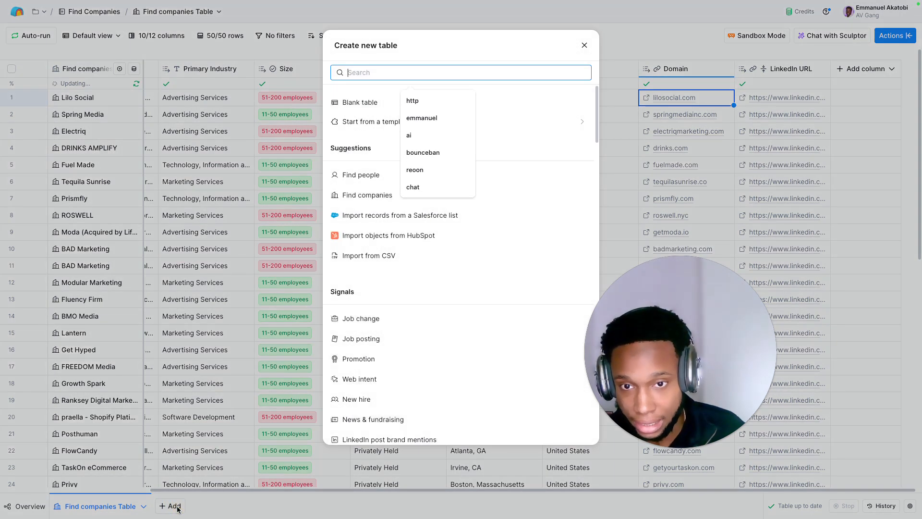
click(361, 181)
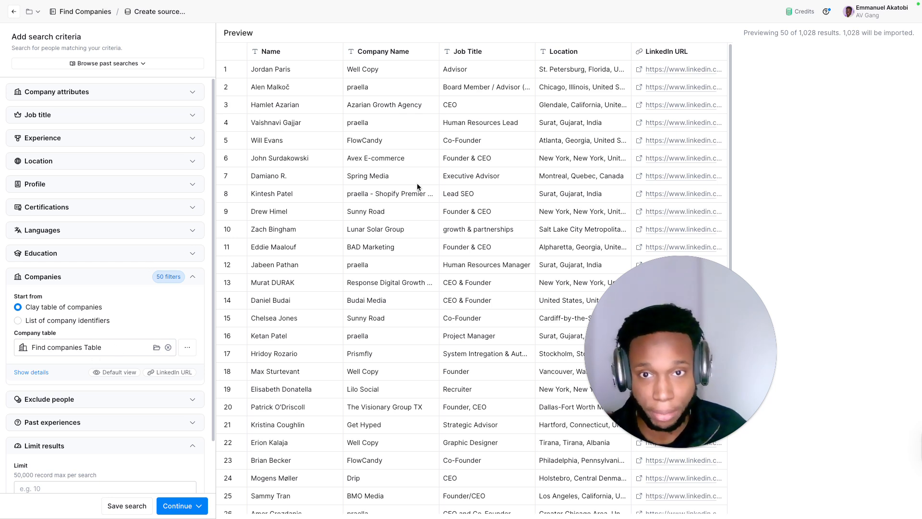
Step: Filter the people search to job titles similar to CEO and Marketing Director
scroll(353, 105, down, 8)
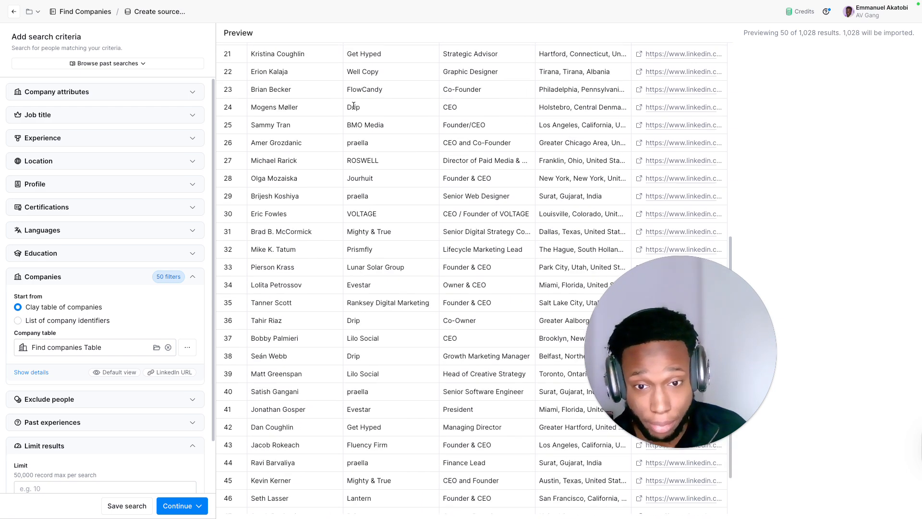
scroll(354, 105, up, 8)
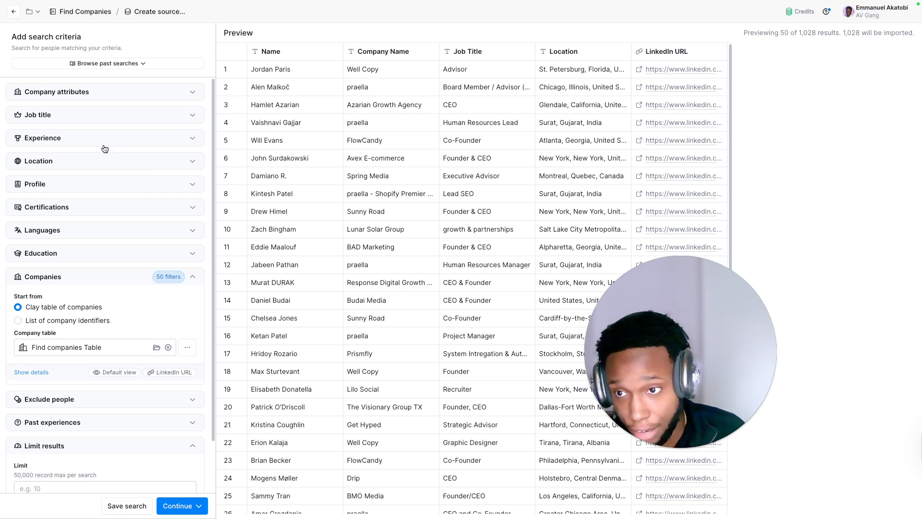
click(80, 122)
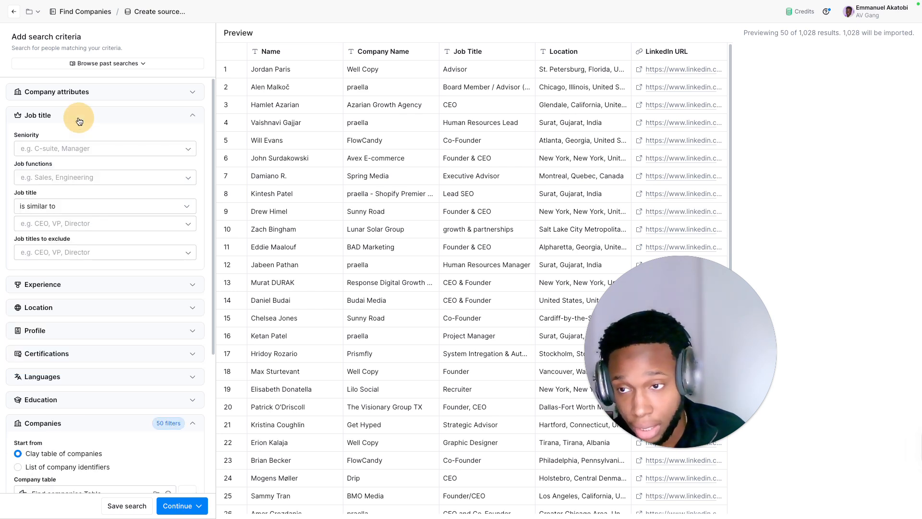
click(70, 223)
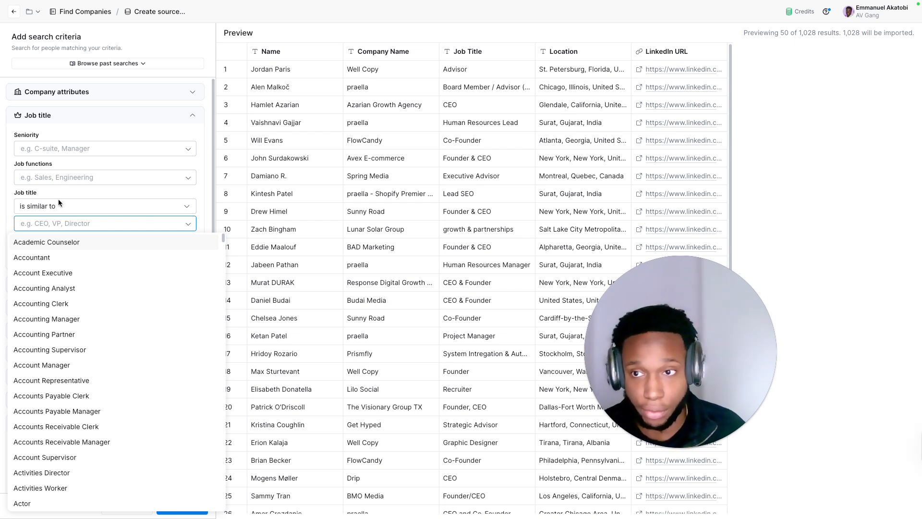
text(CEO)
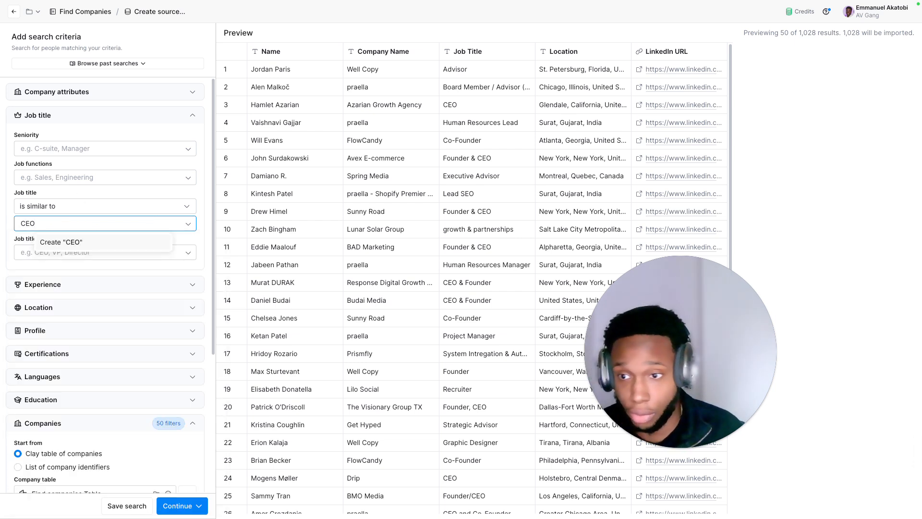
key(Return)
text(M)
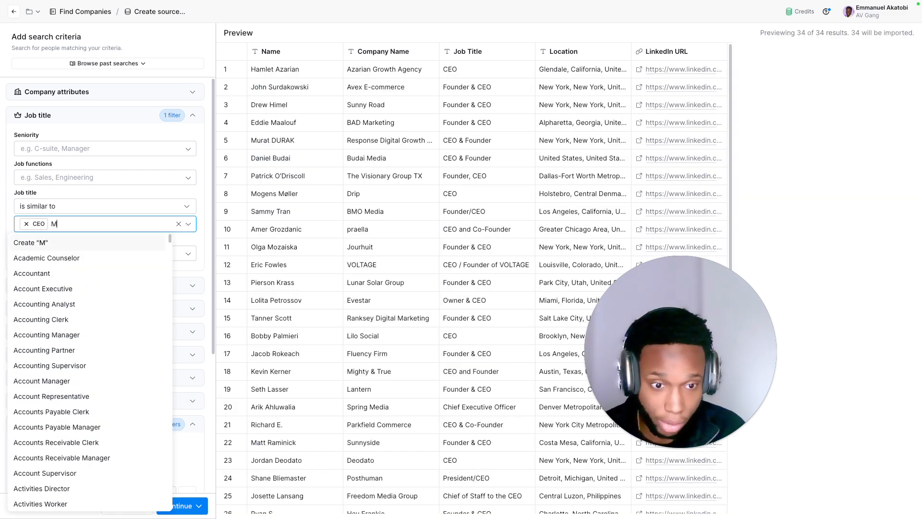
text(arketing Director)
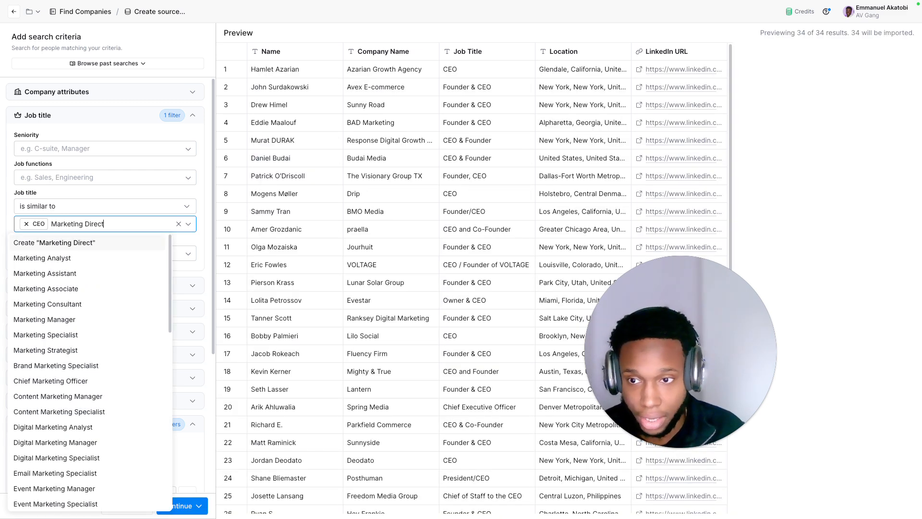
key(Return)
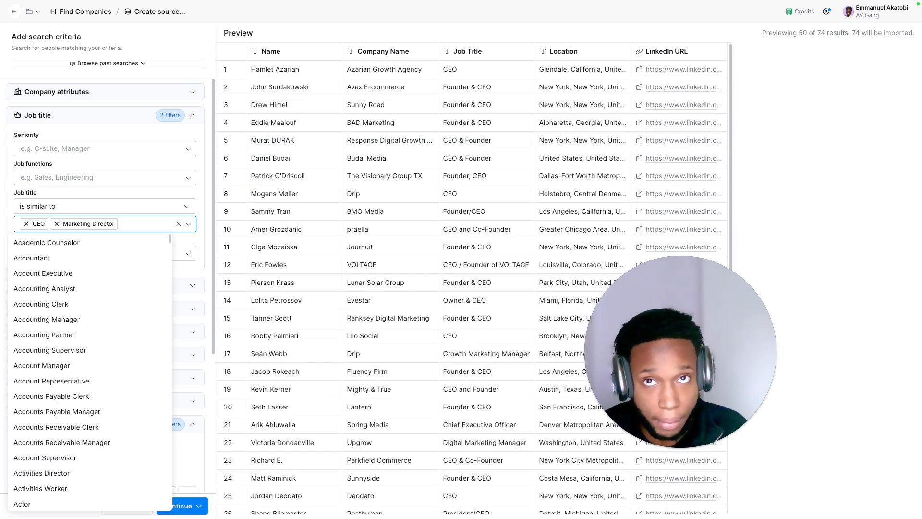
Step: Add Head of Marketing and Director of Partnerships to the job titles being matched
text(Head of )
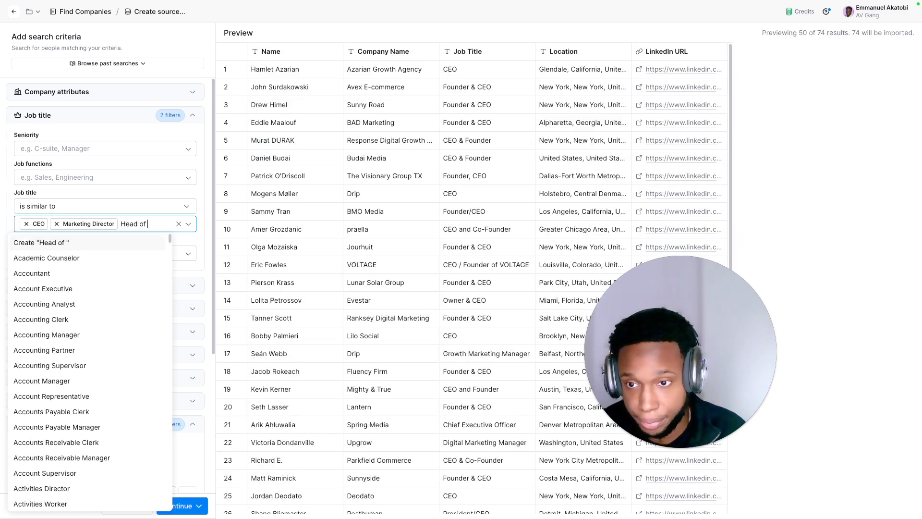
text(Marketing)
key(Return)
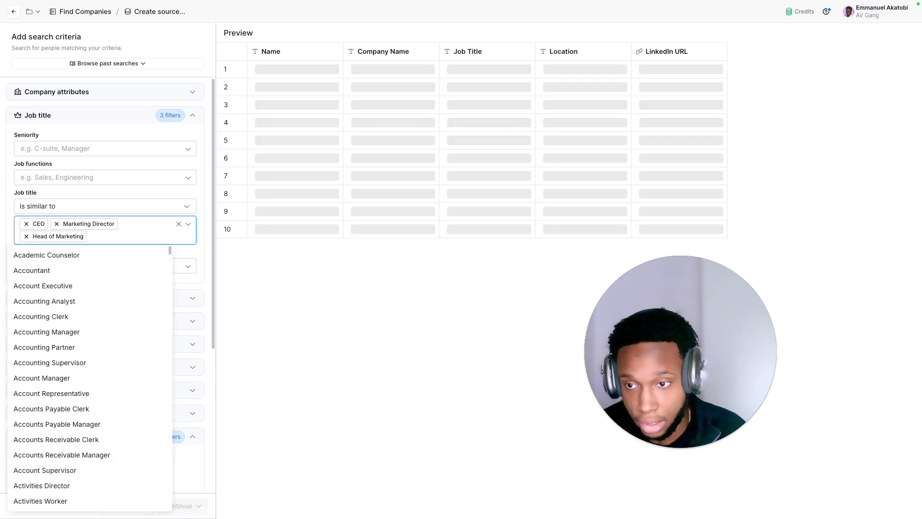
text(Director of )
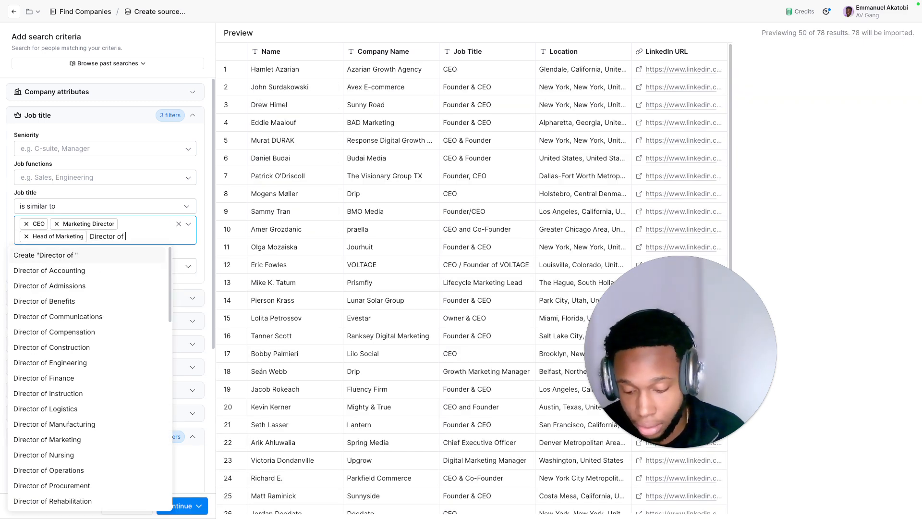
text(Partnerships)
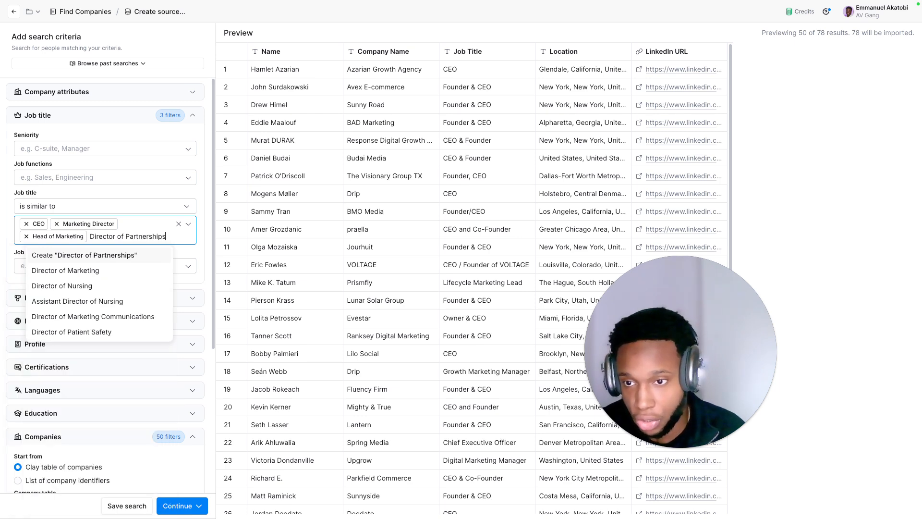
key(Return)
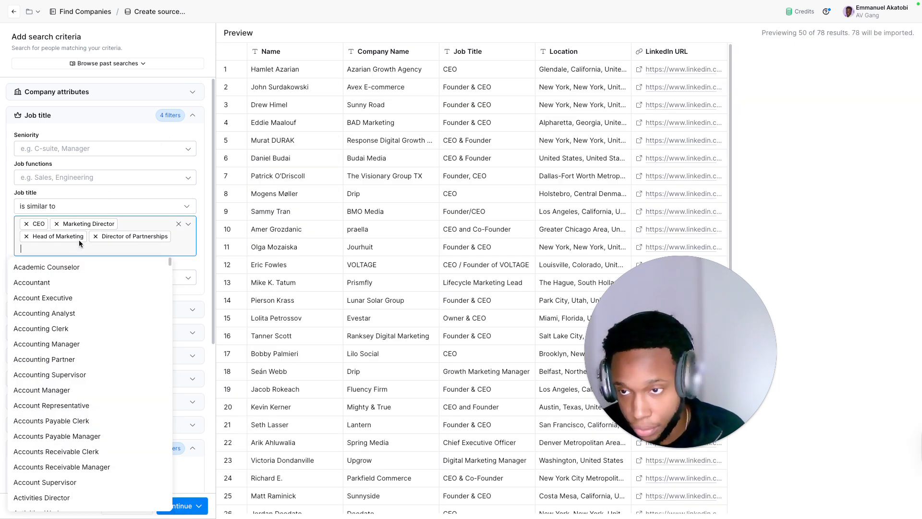
click(71, 191)
click(77, 177)
scroll(73, 209, down, 1)
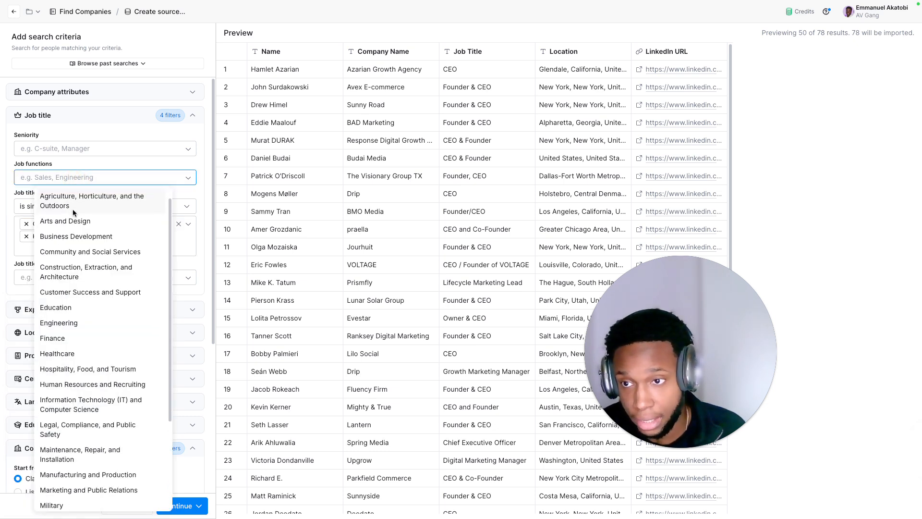
text(marketi)
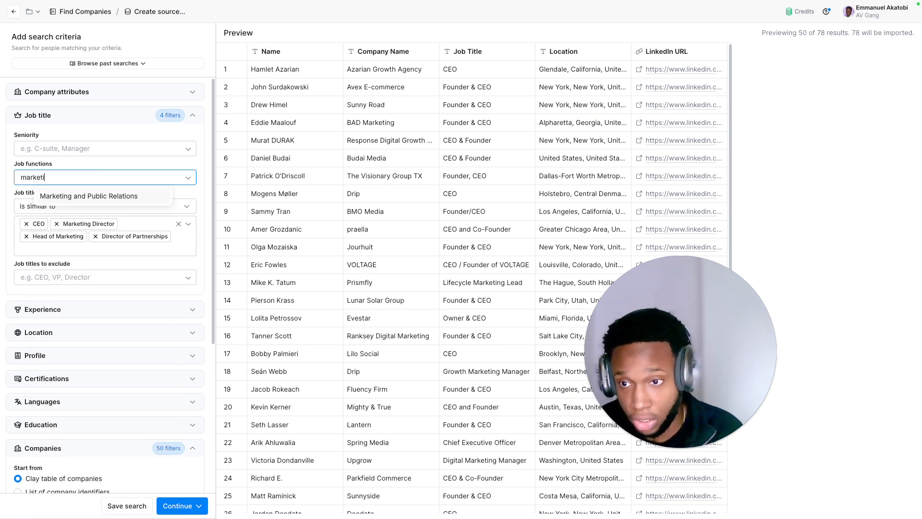
text(ng)
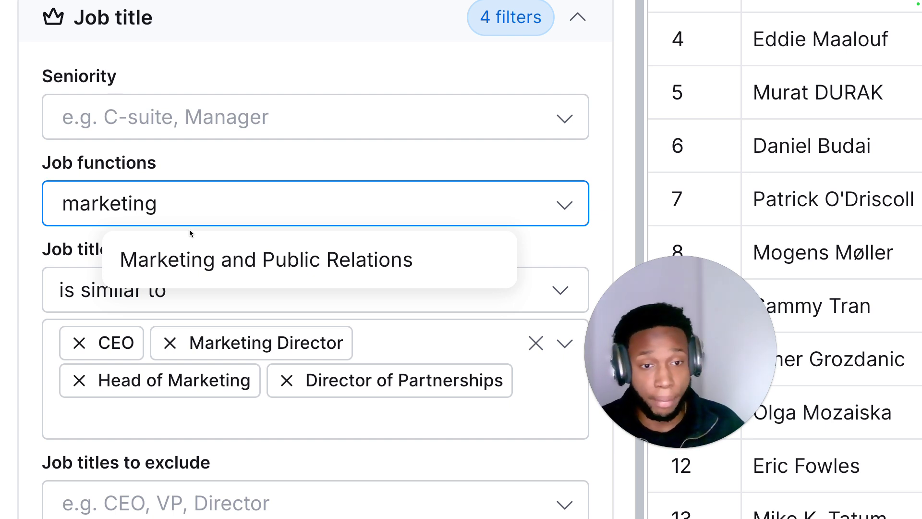
key(BackSpace)
key(BackSpace)
key(BackSpace)
key(BackSpace)
key(BackSpace)
key(BackSpace)
key(BackSpace)
key(BackSpace)
key(BackSpace)
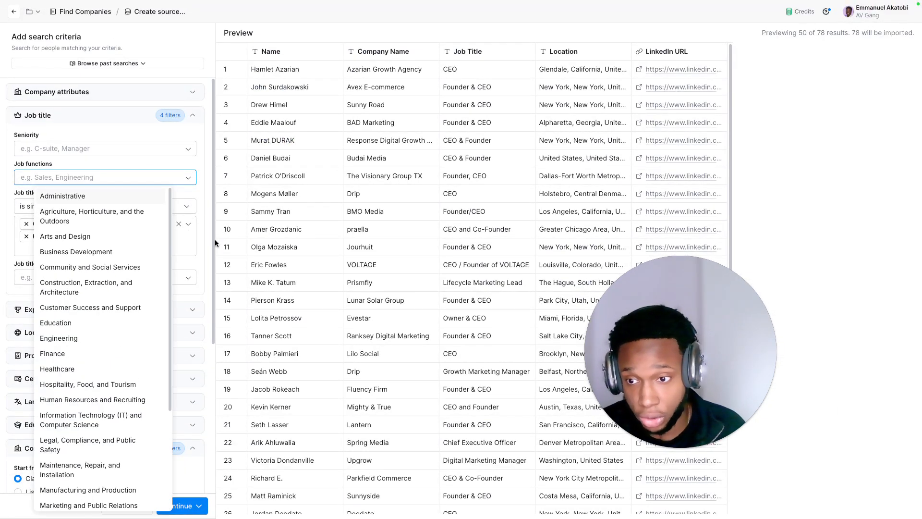
Step: Restrict the people search by location to the countries United States and Canada
click(179, 332)
click(147, 332)
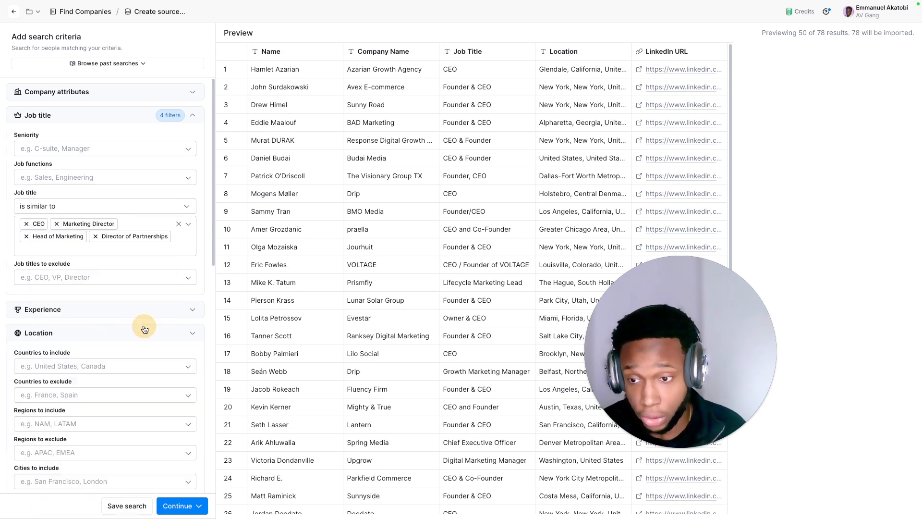
click(105, 364)
text(united)
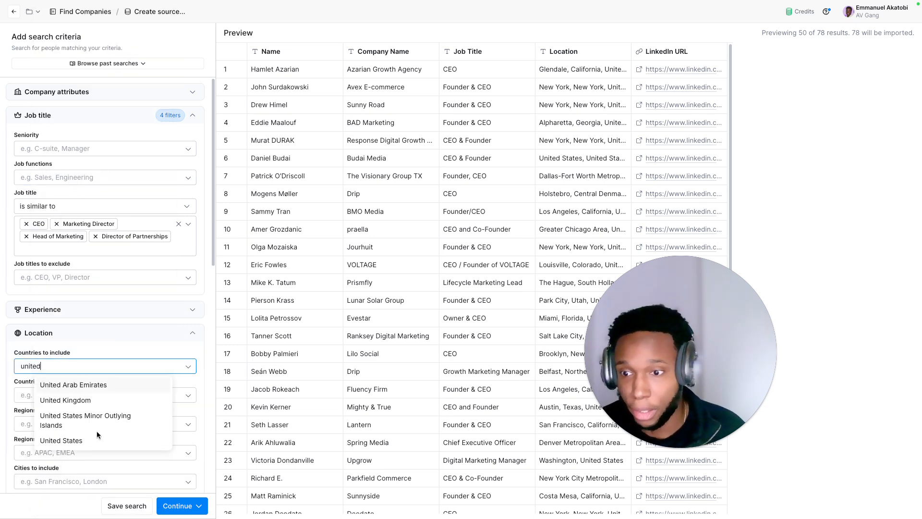
click(106, 441)
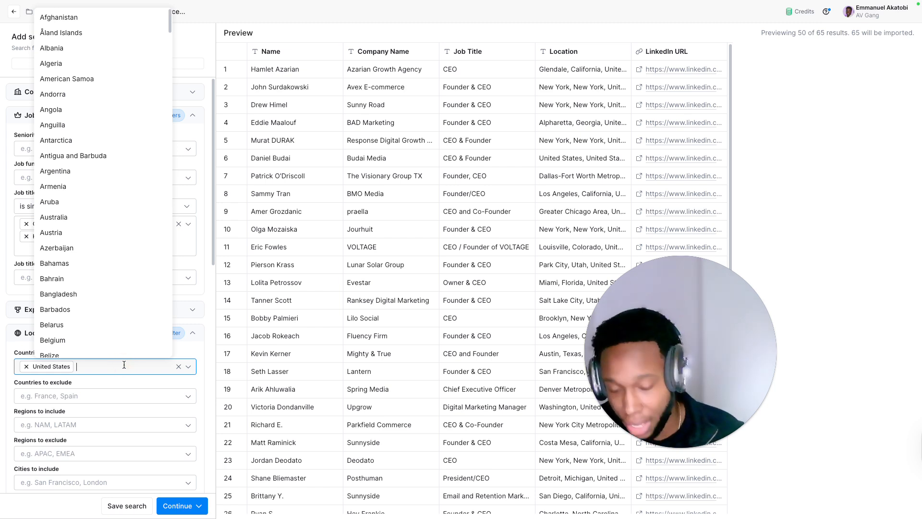
text(canada)
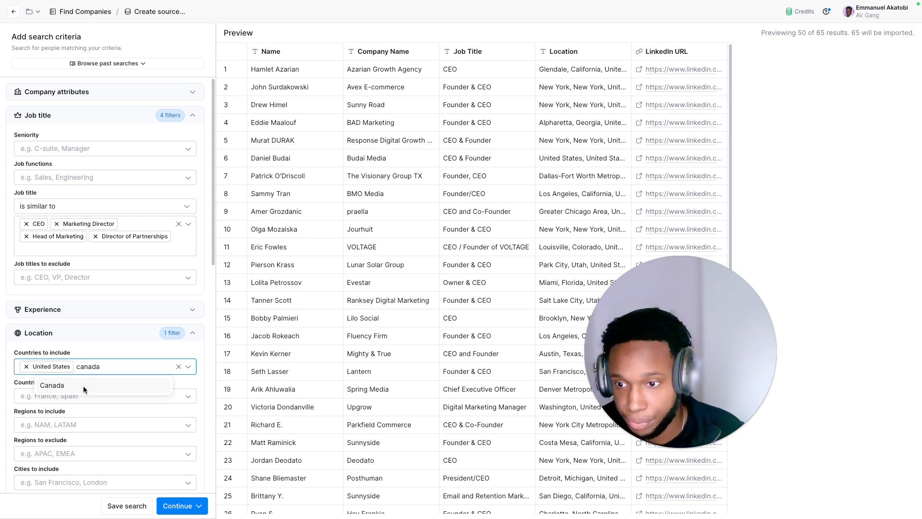
click(82, 386)
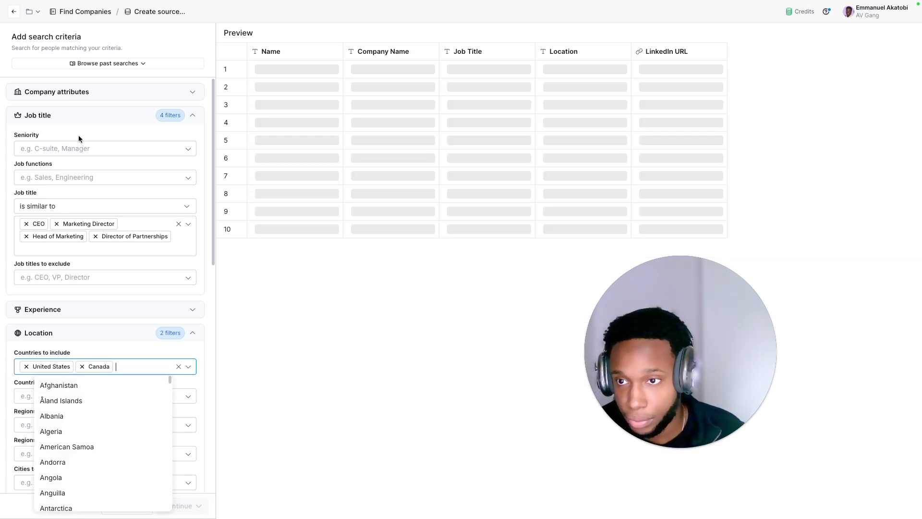
Step: Examine the company attributes, profile and experience filters, including the number of connections and months in current role
click(75, 99)
click(75, 98)
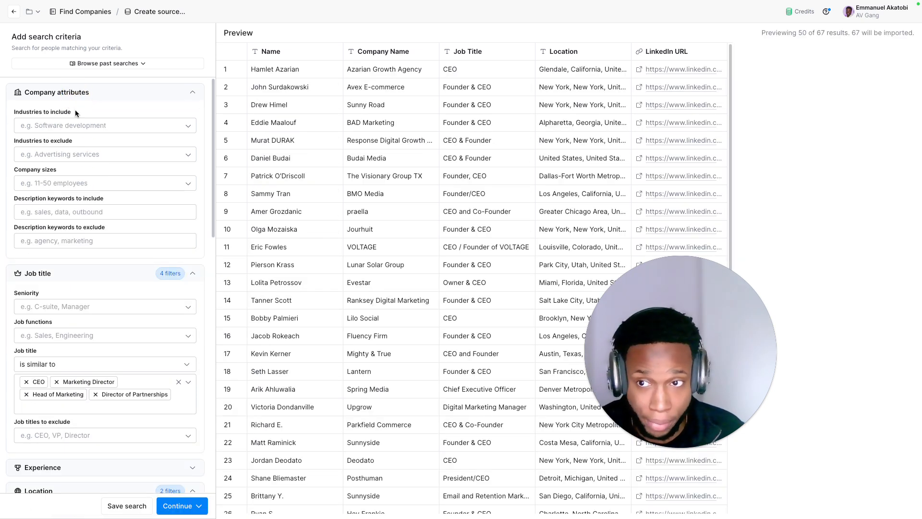
click(77, 99)
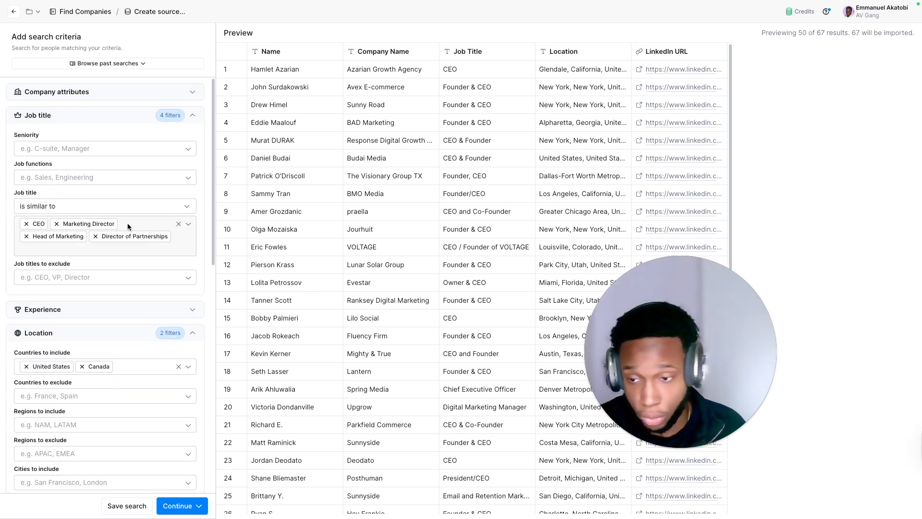
scroll(127, 223, down, 6)
scroll(95, 297, down, 3)
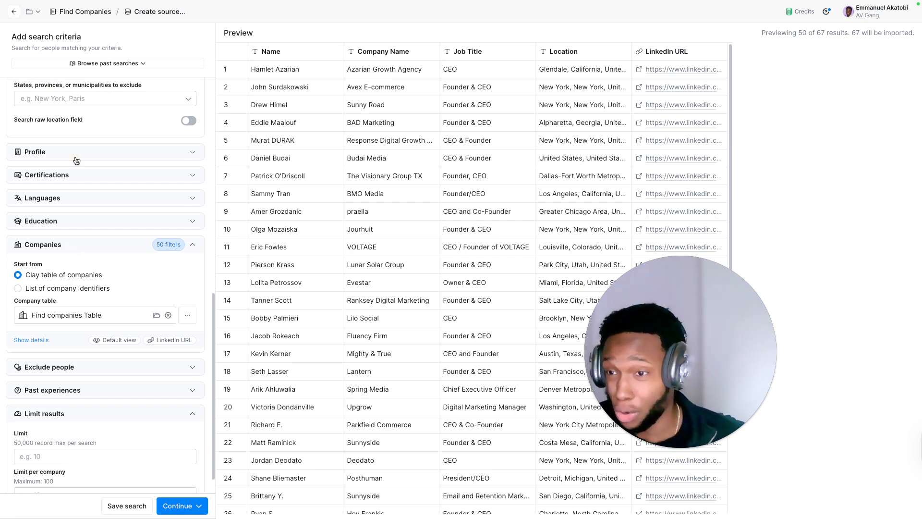
click(76, 160)
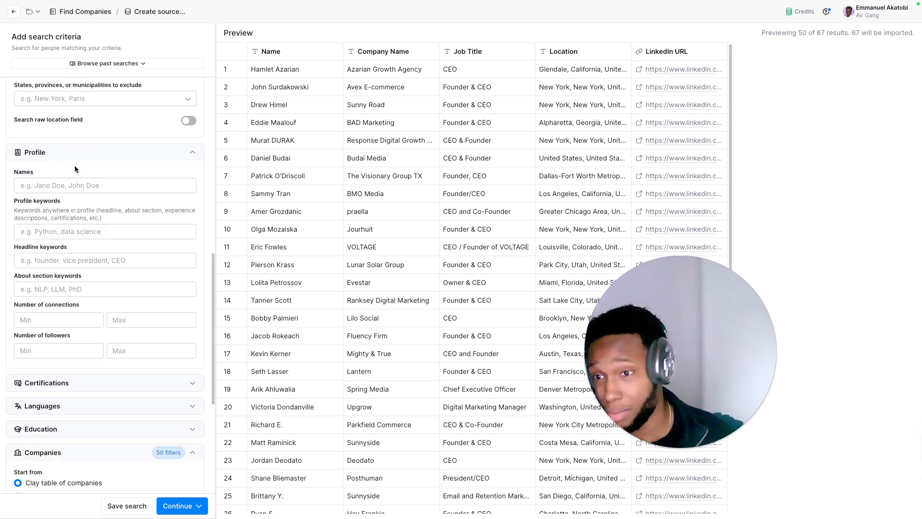
click(53, 321)
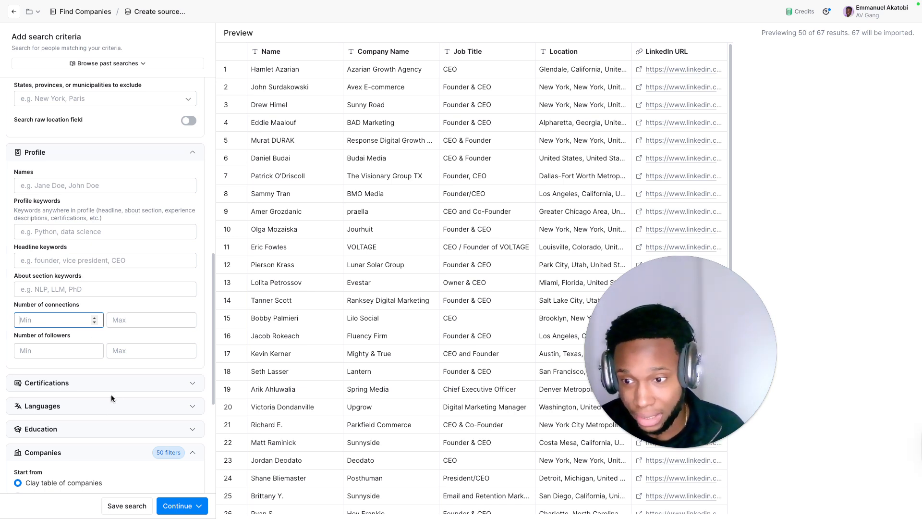
scroll(83, 275, up, 6)
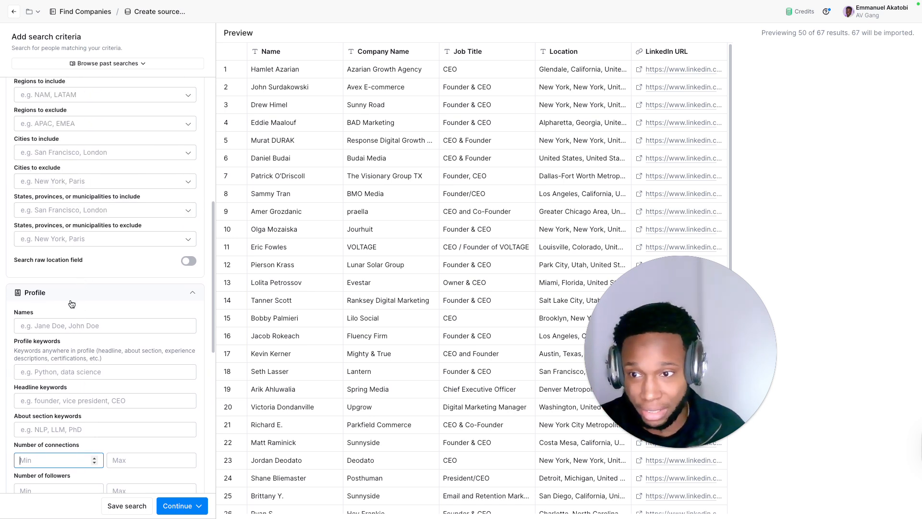
scroll(71, 304, up, 4)
click(64, 311)
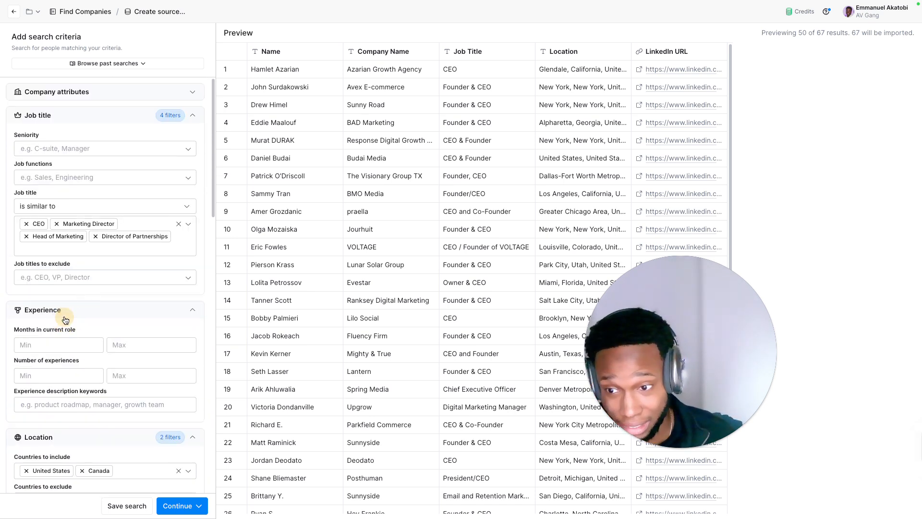
click(56, 345)
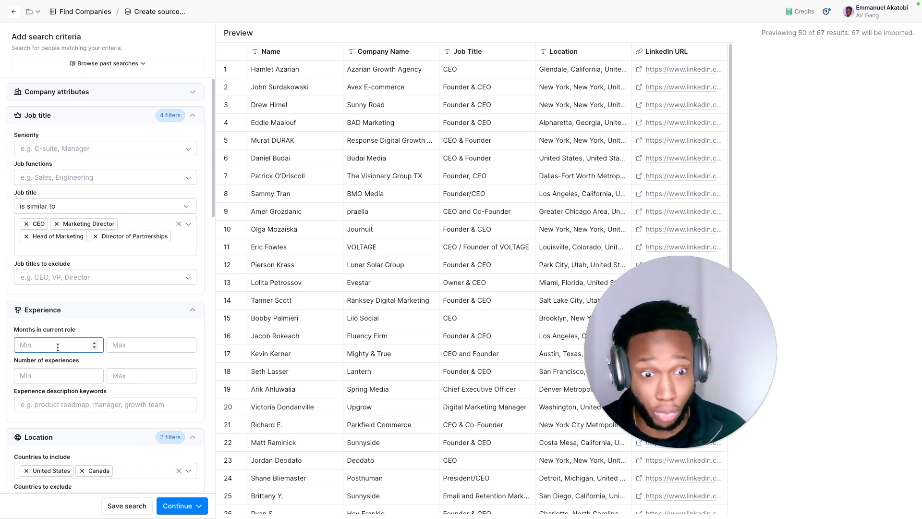
Step: Import the filtered people into a new table and look over its columns through the company domain and LinkedIn profile
scroll(62, 332, down, 10)
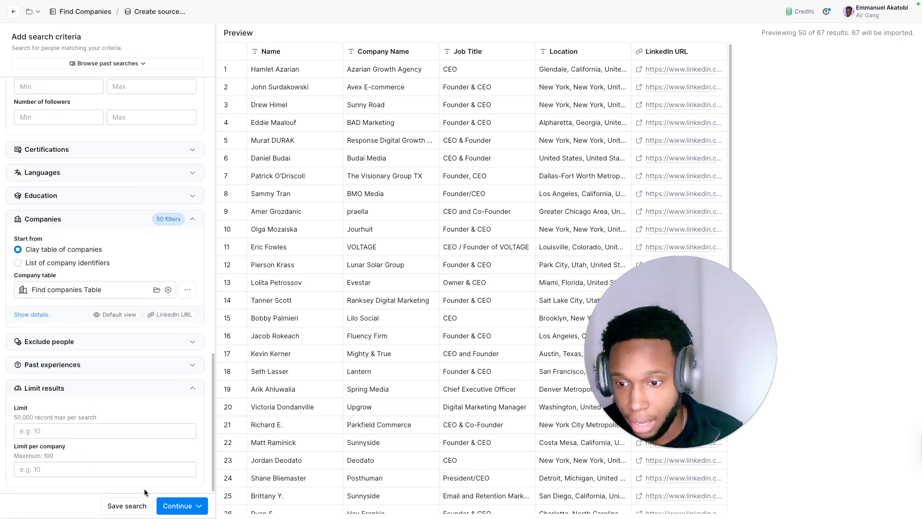
click(165, 506)
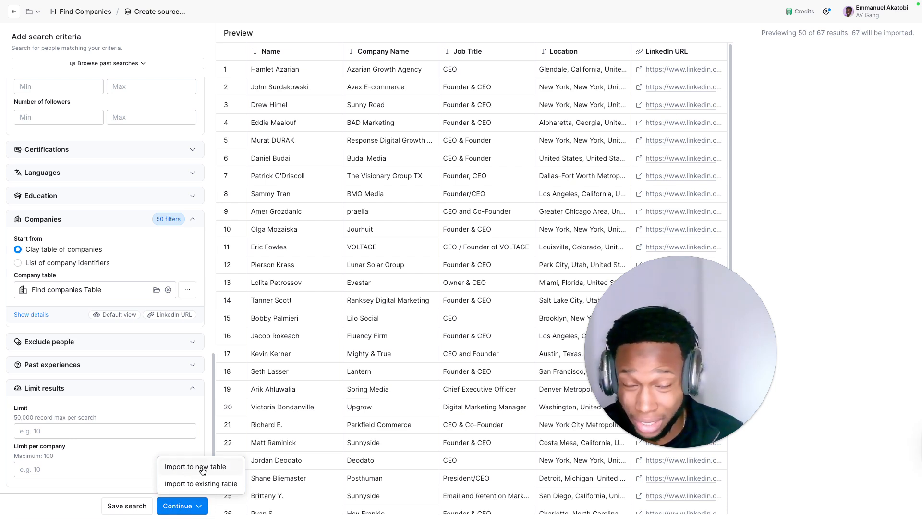
click(200, 470)
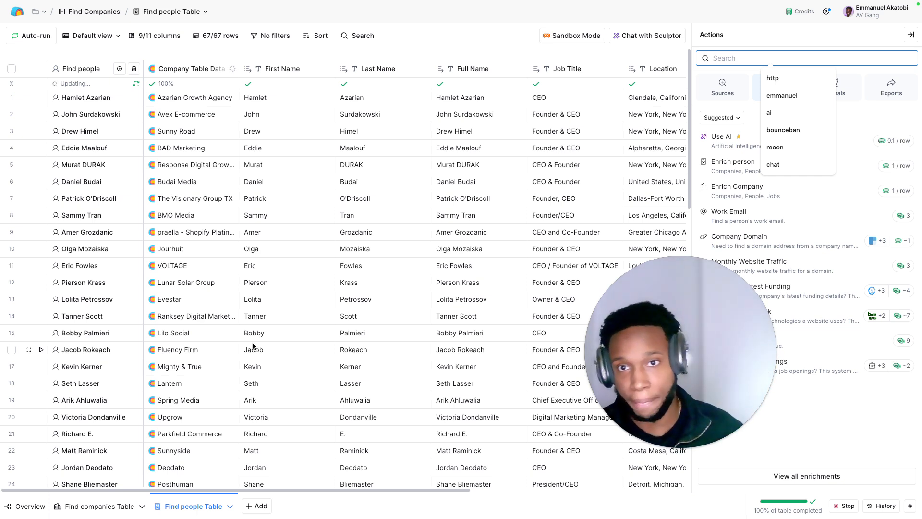
scroll(461, 158, right, 6)
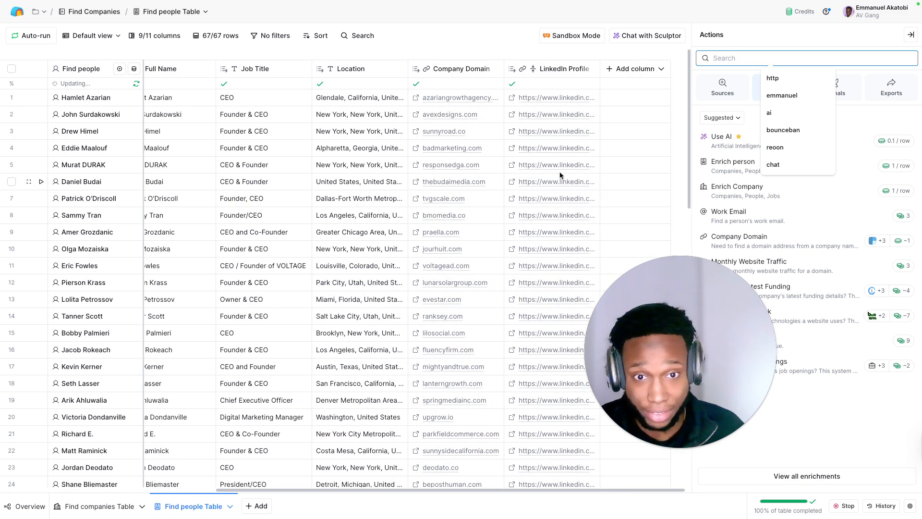
scroll(382, 117, left, 7)
scroll(619, 188, right, 4)
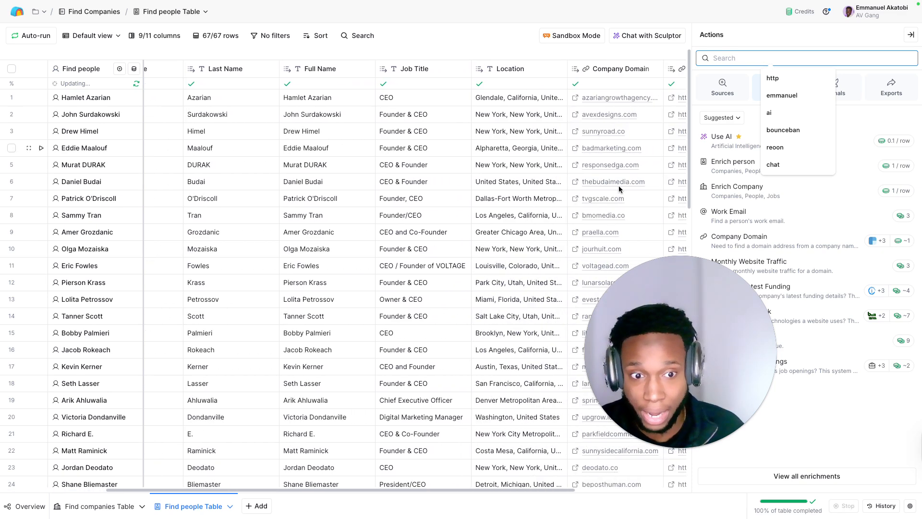
Step: Search the enrichments for "find email icypeas" and add the Icypeas Find work email enrichment to the people table
scroll(619, 189, right, 2)
click(911, 34)
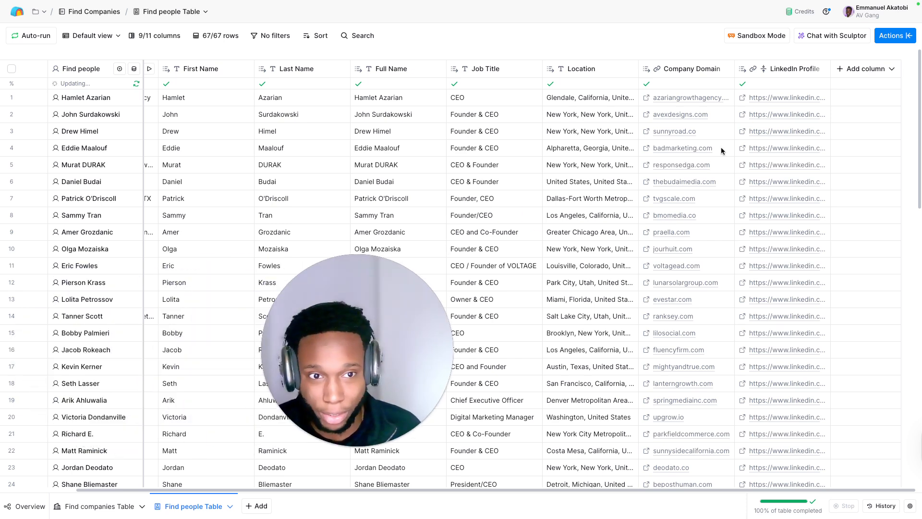
click(888, 62)
click(886, 69)
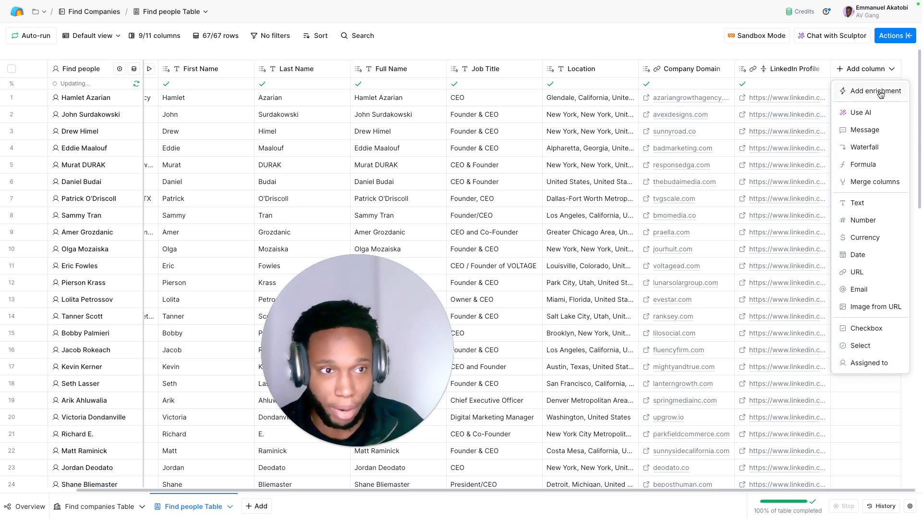
click(876, 92)
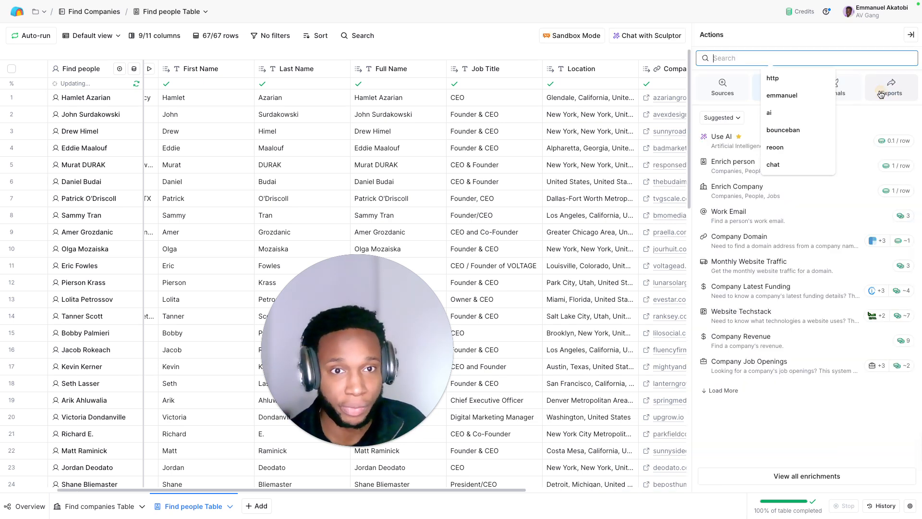
click(771, 45)
click(751, 56)
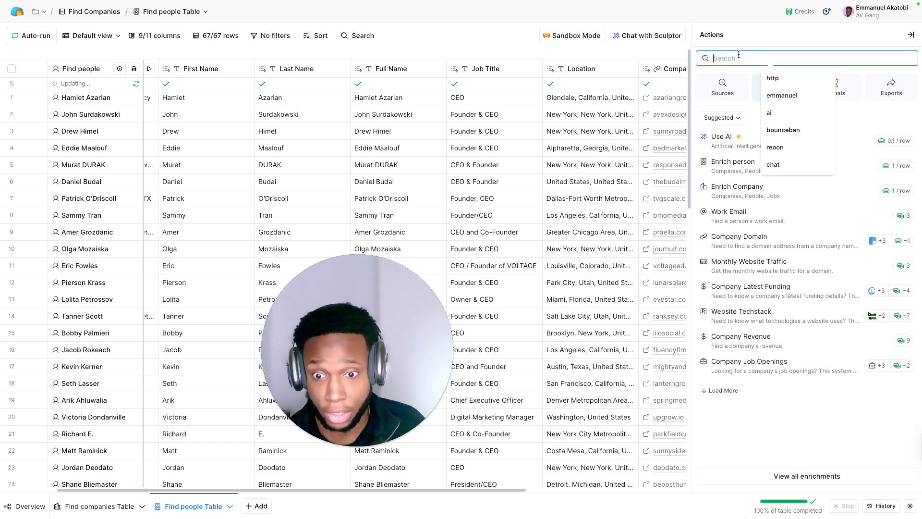
text(find ema)
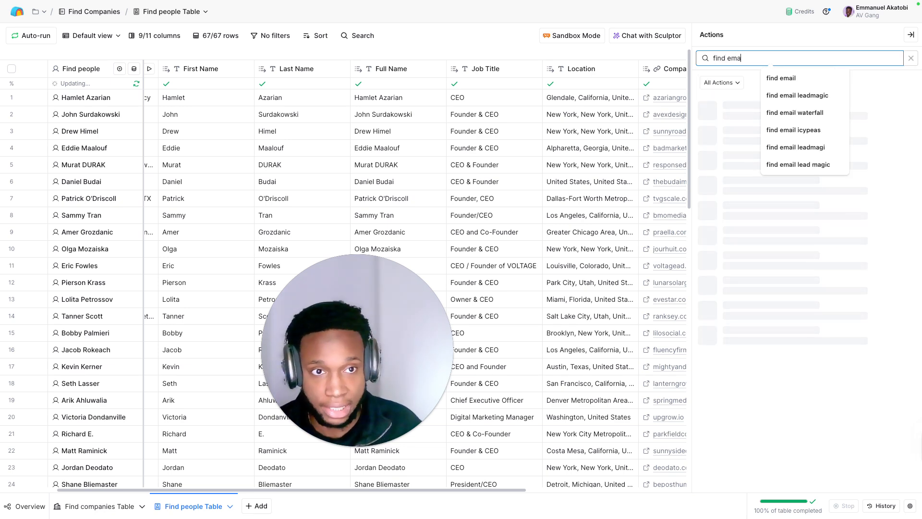
text(il icypeas)
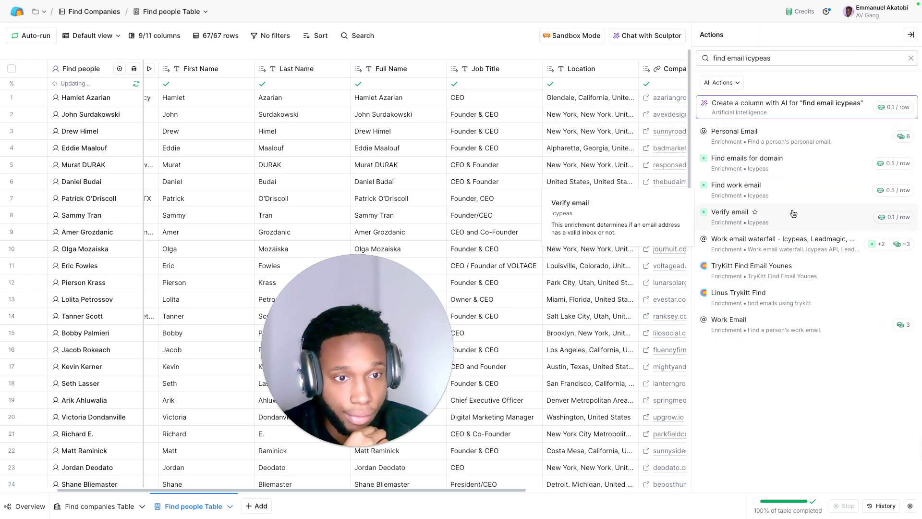
click(816, 191)
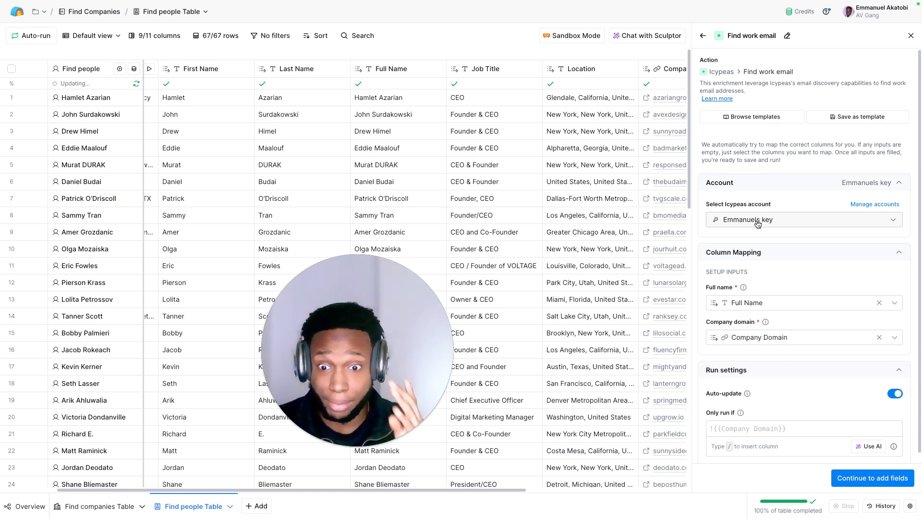
Step: Open the Icypeas website in a new browser tab and examine its monthly pricing plans
click(902, 36)
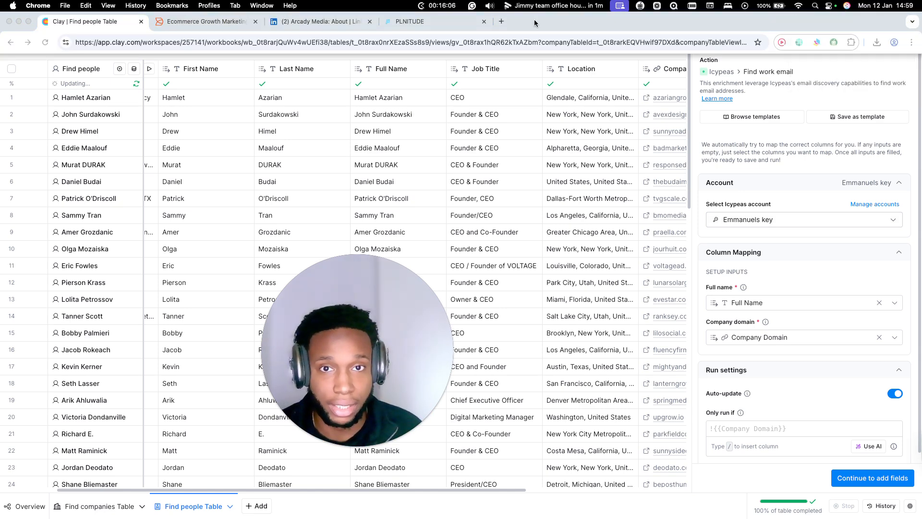
click(501, 21)
text(ycpeas)
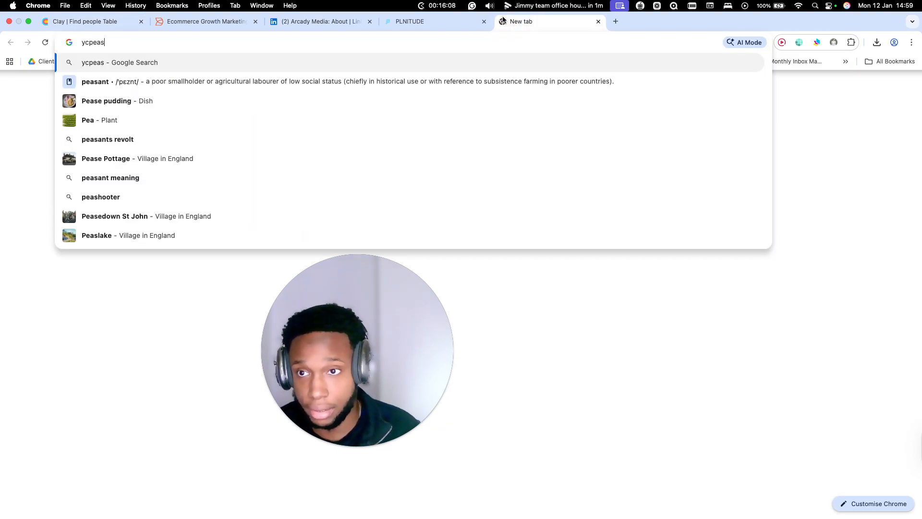
key(BackSpace)
key(BackSpace)
key(super+a)
text(icy)
key(Return)
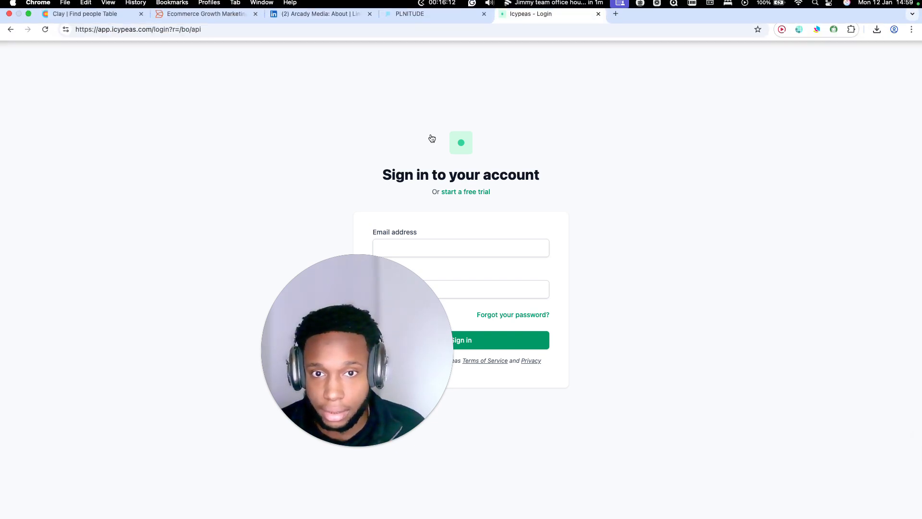
click(466, 145)
click(474, 59)
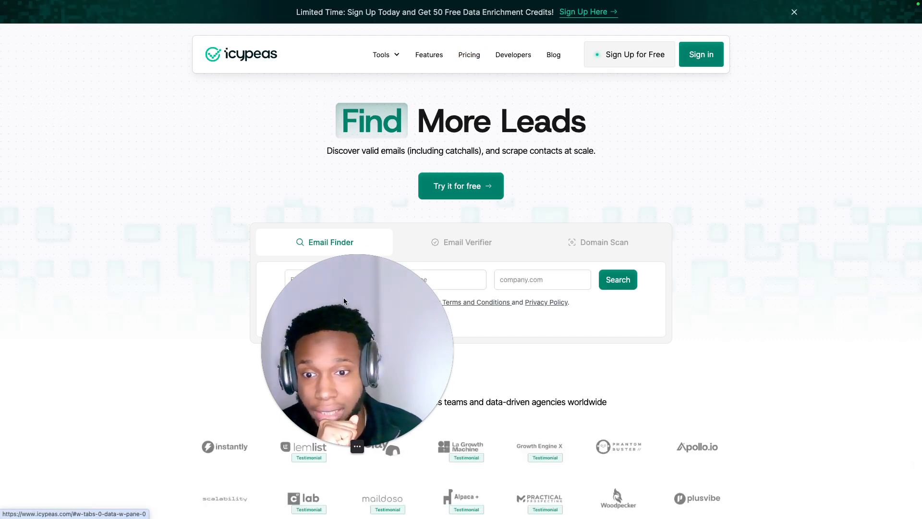
scroll(371, 296, down, 3)
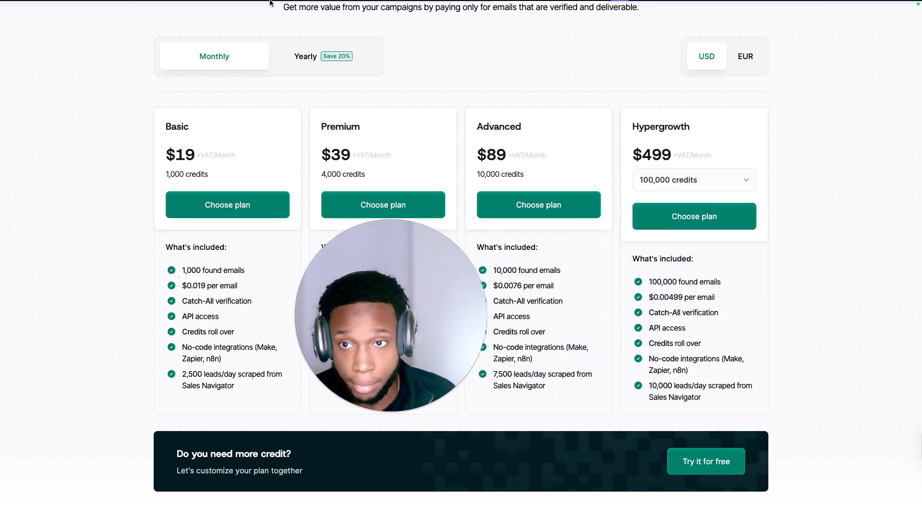
Step: Back in Clay, set the Find work email enrichment to the Clay-managed Icypeas account and turn off auto-update
click(101, 21)
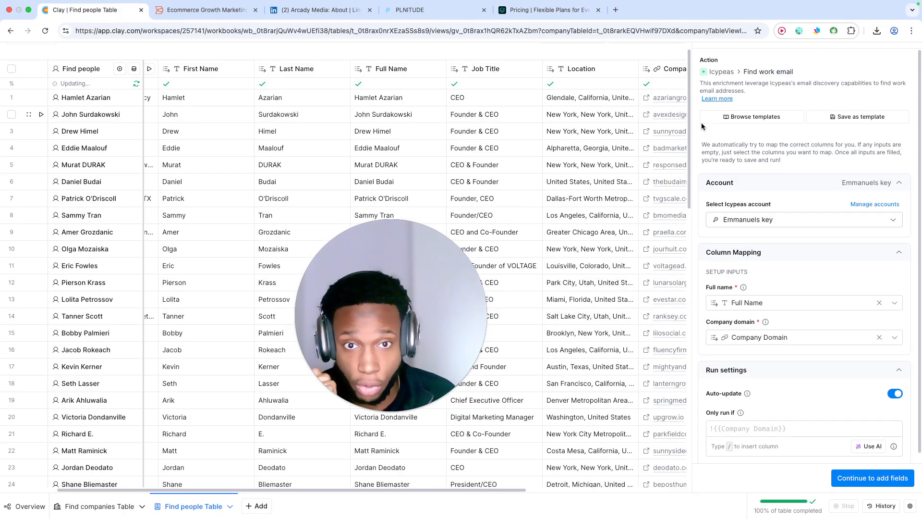
click(770, 219)
click(751, 260)
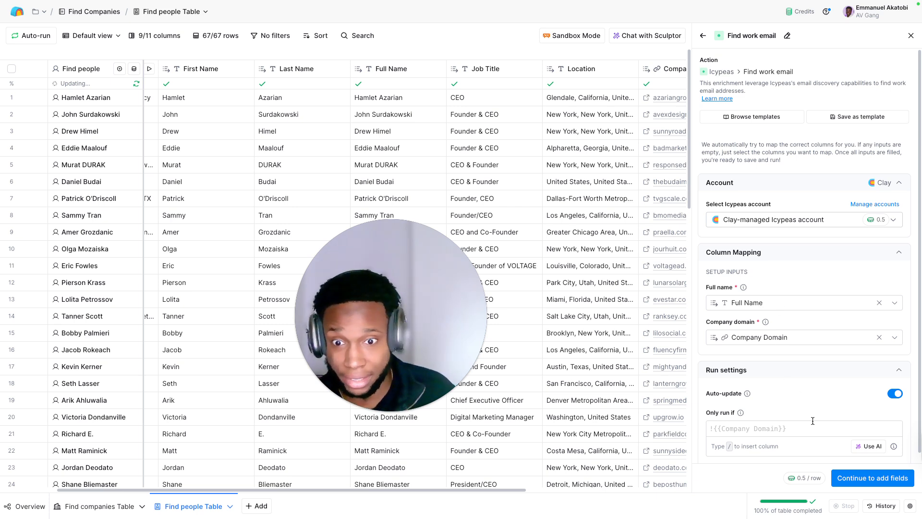
click(895, 393)
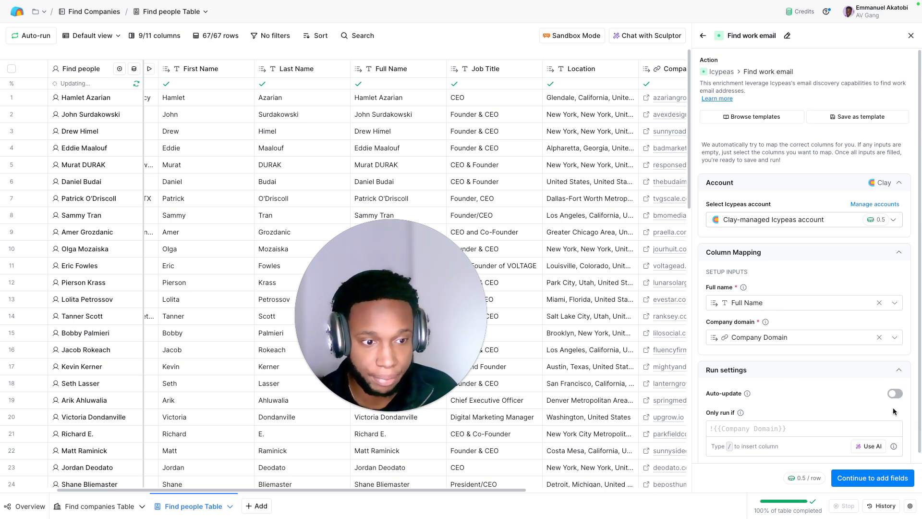
Step: Add Email and MX provider as output columns and save the Find work email enrichment without running it
click(871, 478)
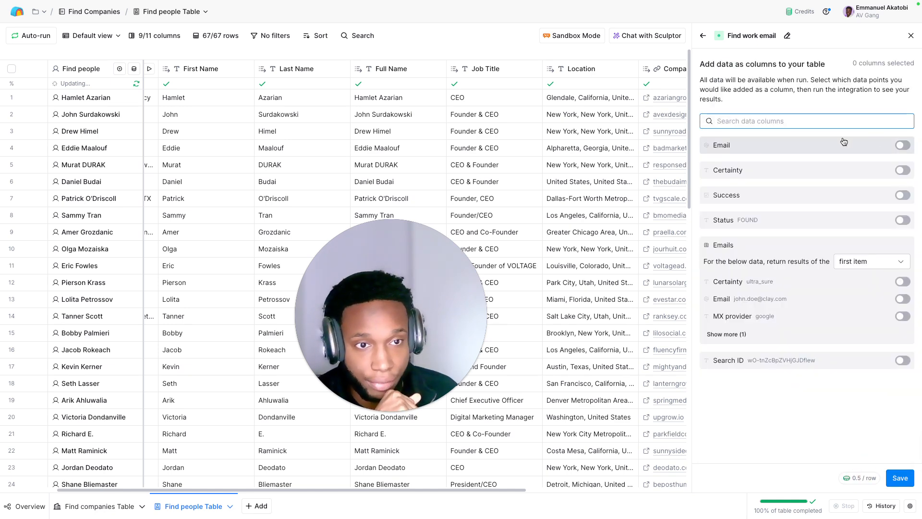
click(902, 145)
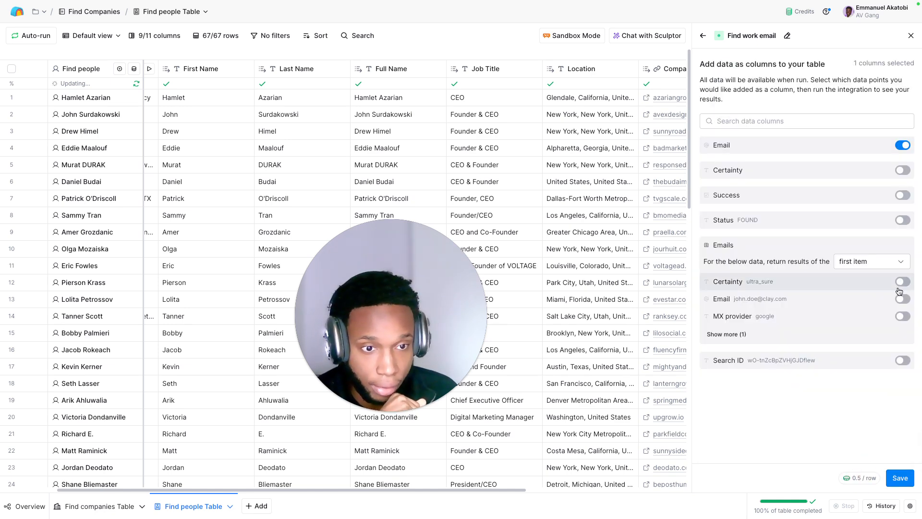
click(901, 316)
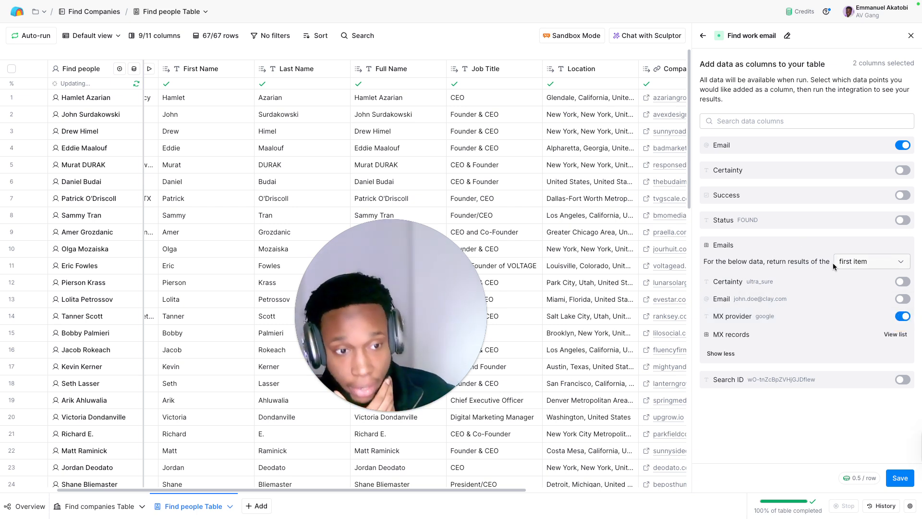
click(889, 473)
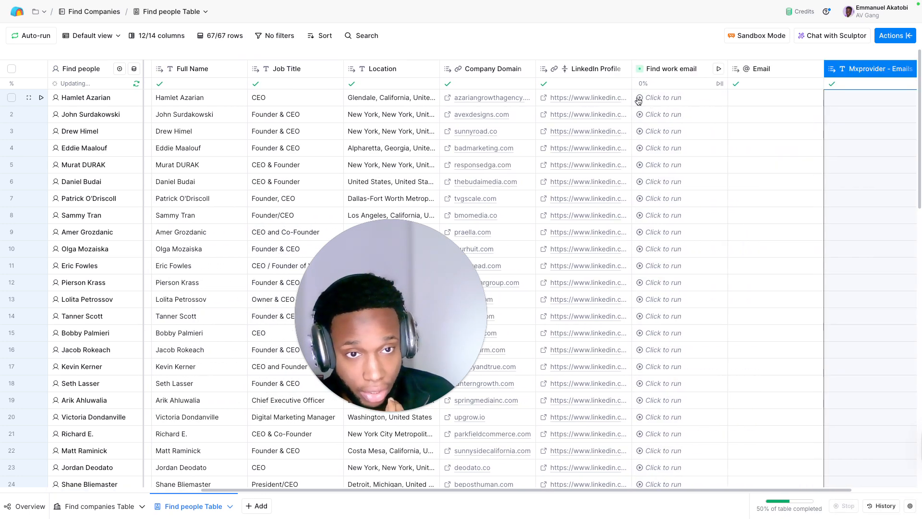
Step: Run Find work email for the first ten people only and look over the Email and MX provider columns
click(647, 116)
click(641, 132)
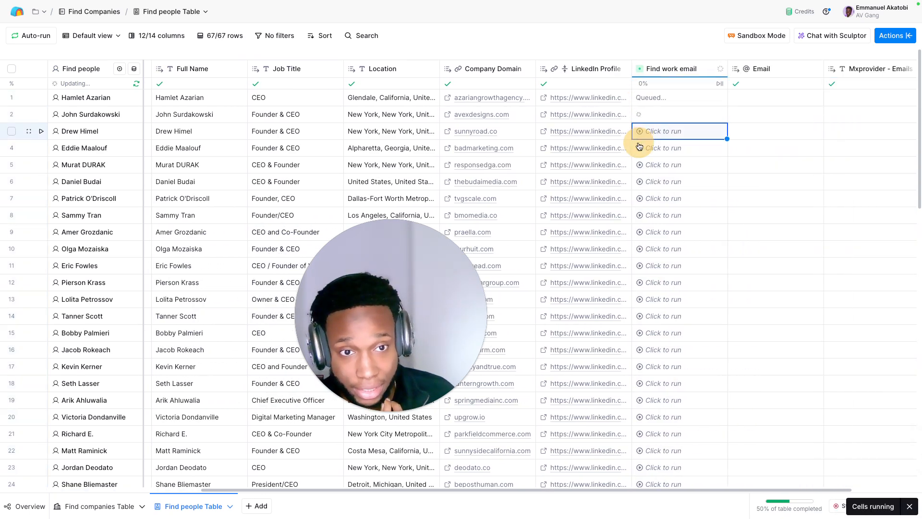
click(641, 149)
click(642, 165)
click(638, 186)
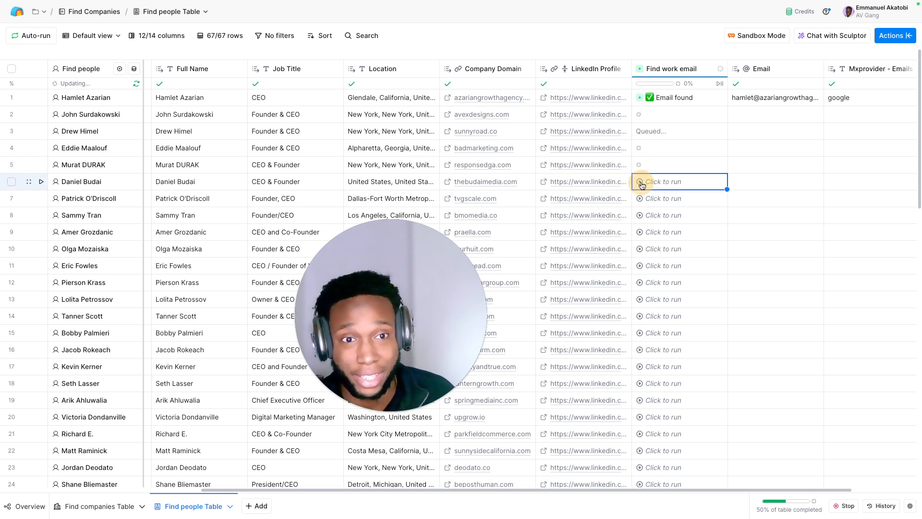
click(640, 200)
click(640, 217)
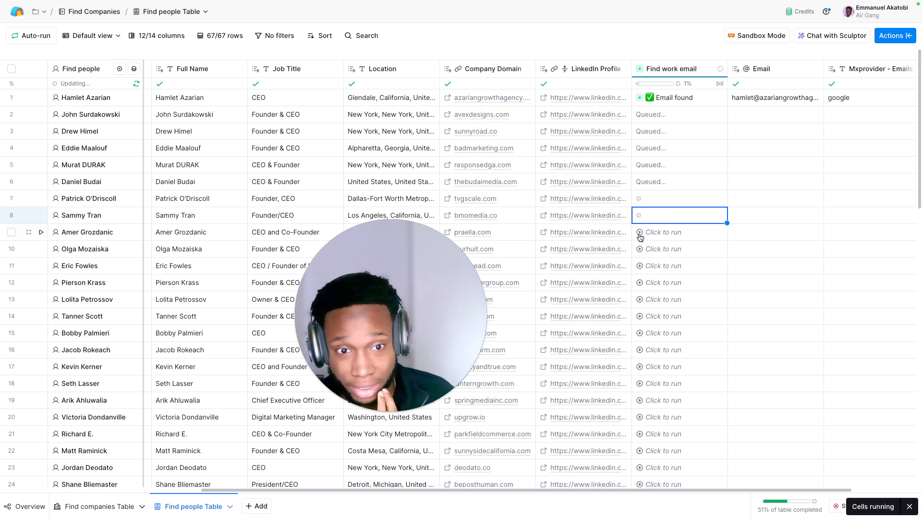
click(642, 233)
click(642, 249)
scroll(650, 138, right, 3)
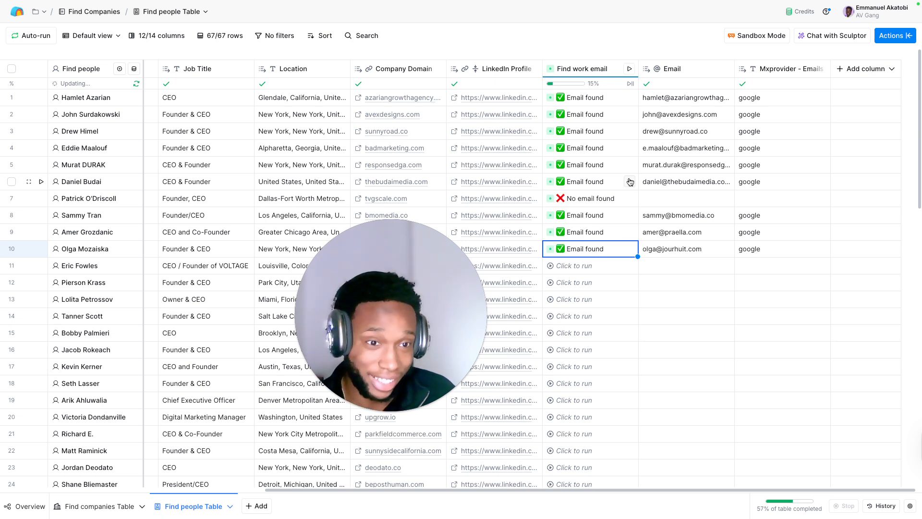
click(696, 101)
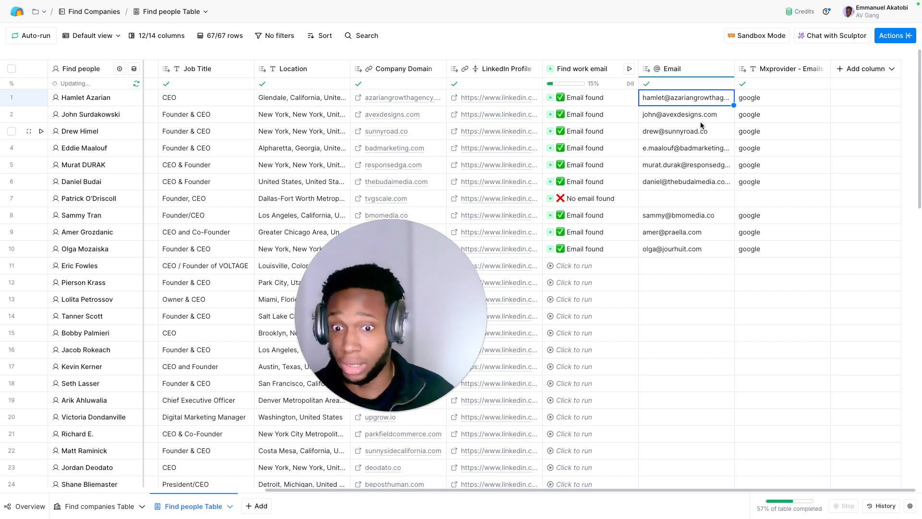
Step: Search the enrichments for "validate email", add the LeadMagic Validate email enrichment, and select the account owner's own LeadMagic account
click(850, 69)
click(863, 91)
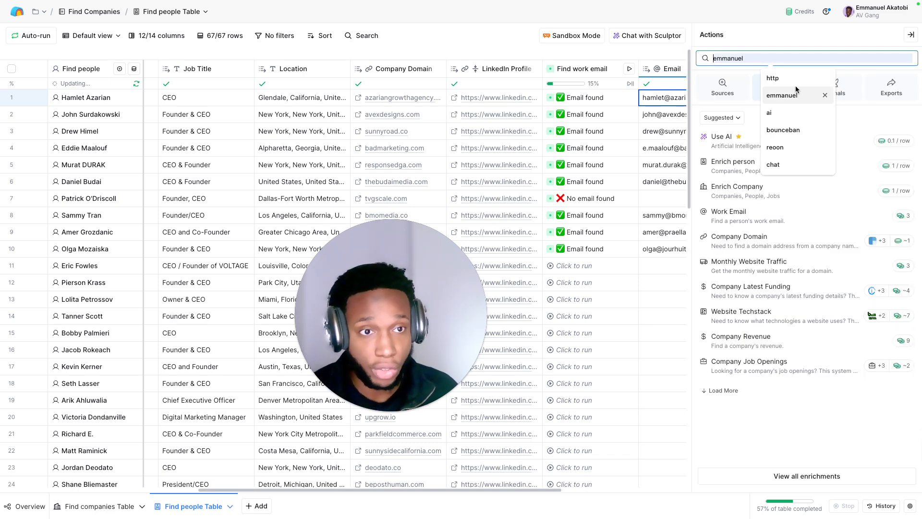
text(validate email)
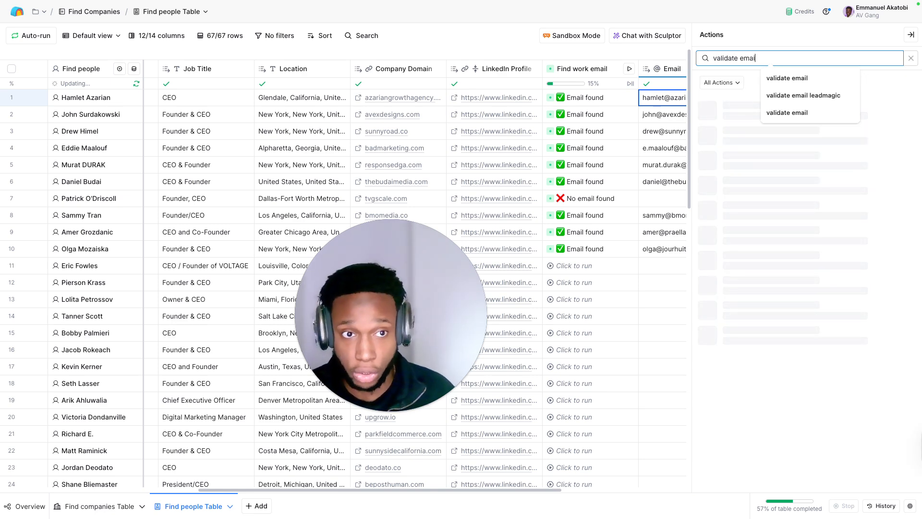
click(819, 37)
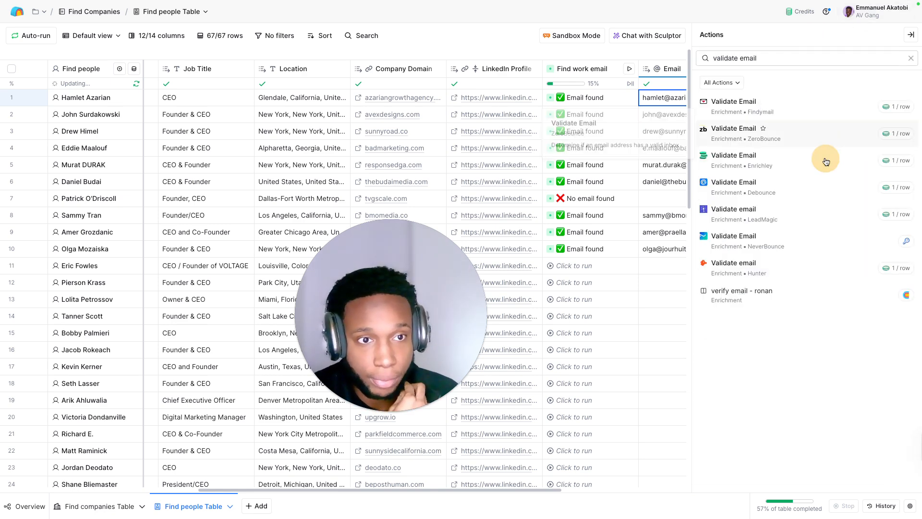
click(826, 218)
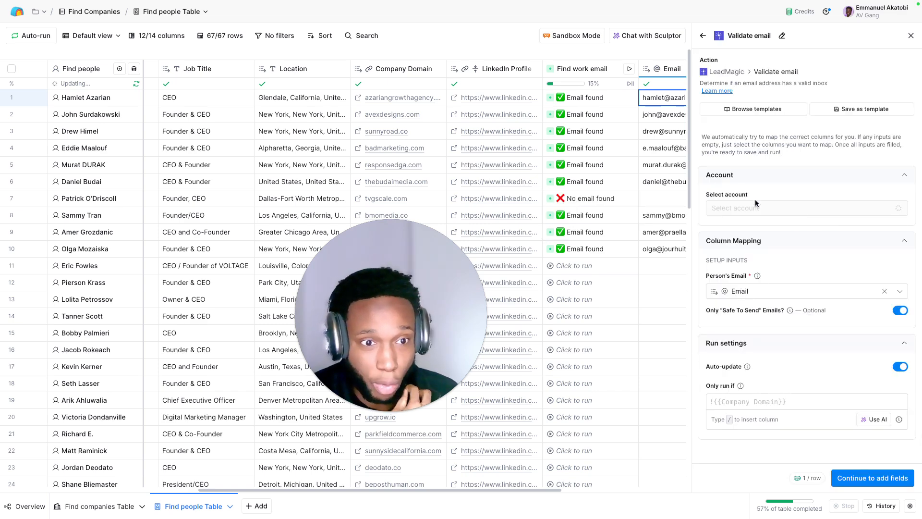
click(796, 212)
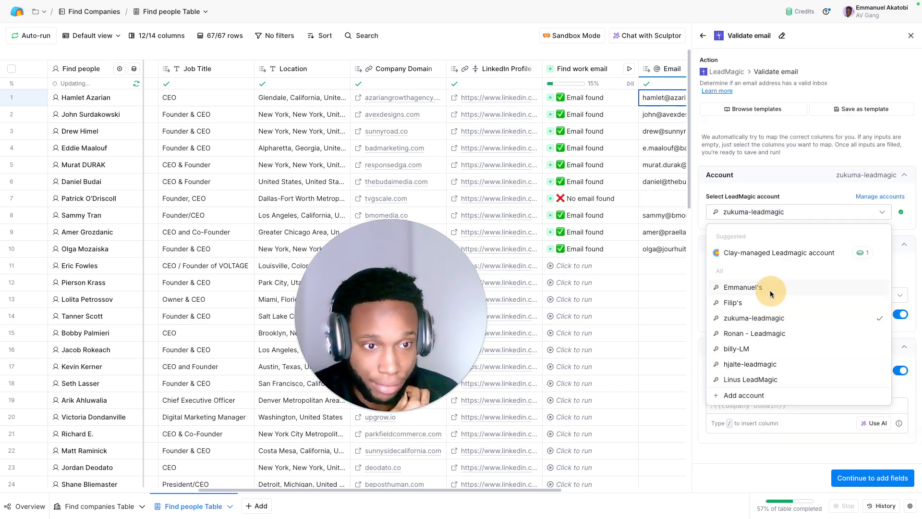
click(770, 290)
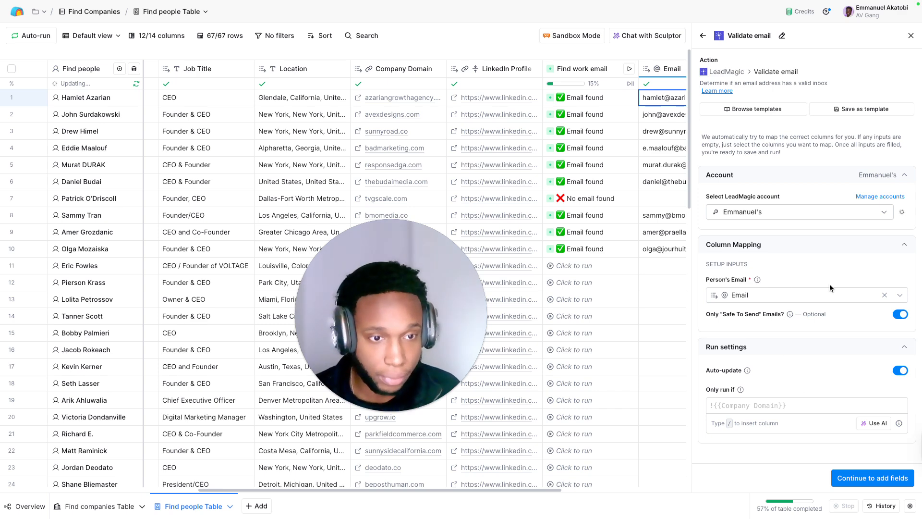
Step: Generate and save a run condition so Validate email only runs if the email from Find work email isn't empty
scroll(632, 169, right, 5)
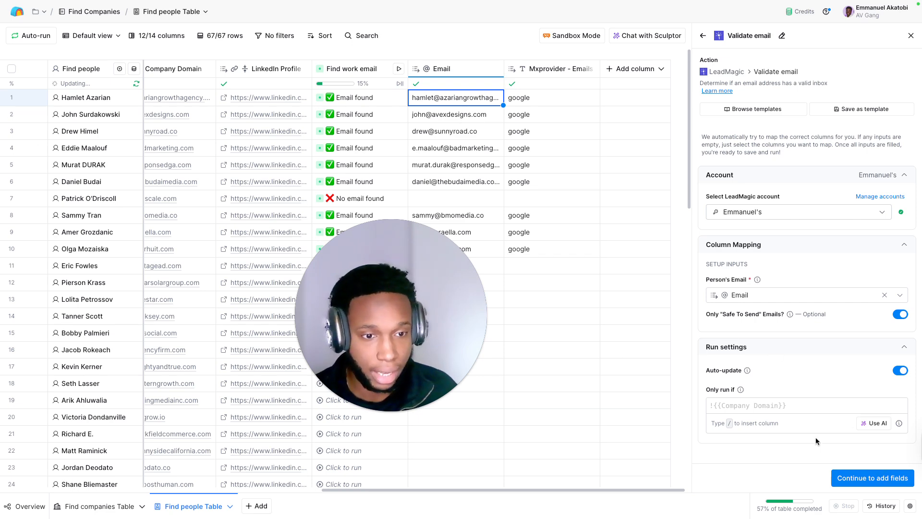
click(866, 424)
click(278, 142)
text(on)
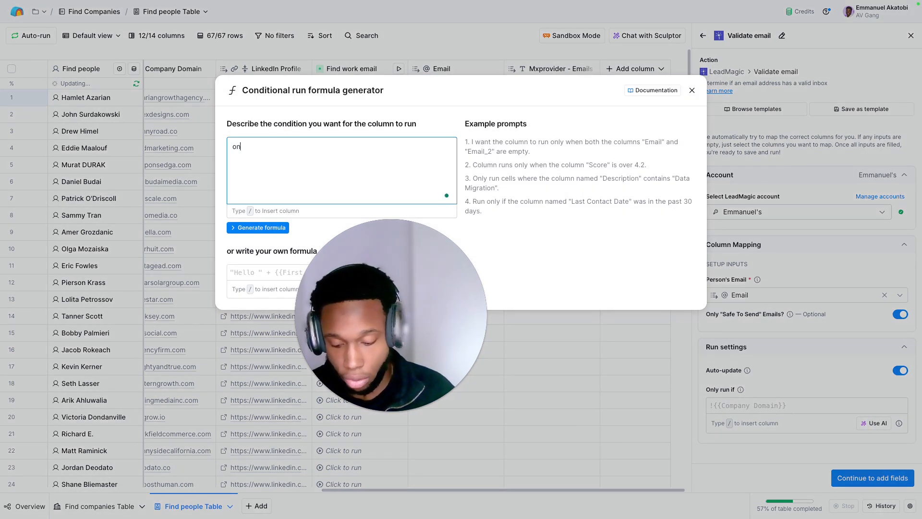
text(ly run if /emai)
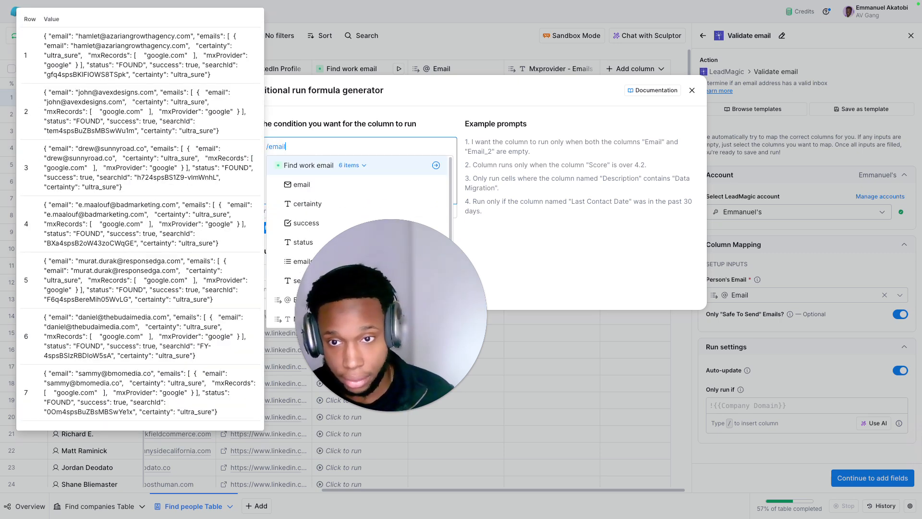
click(318, 181)
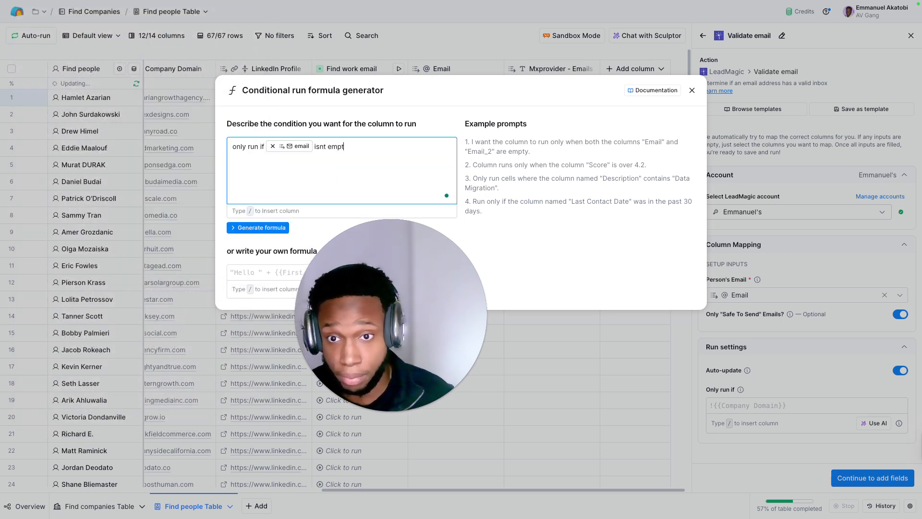
click(257, 228)
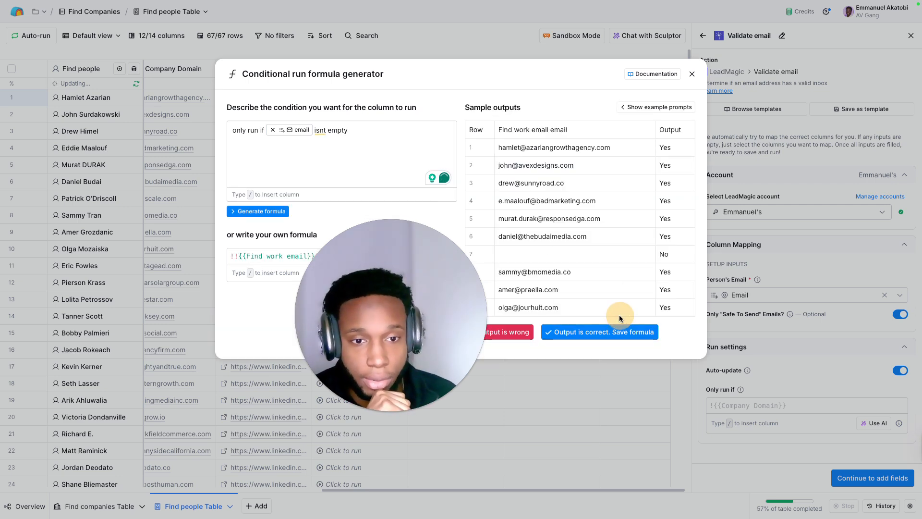
click(605, 332)
Step: Add Status and Sub Status as output columns, save and run Validate email, and look over the results
click(867, 478)
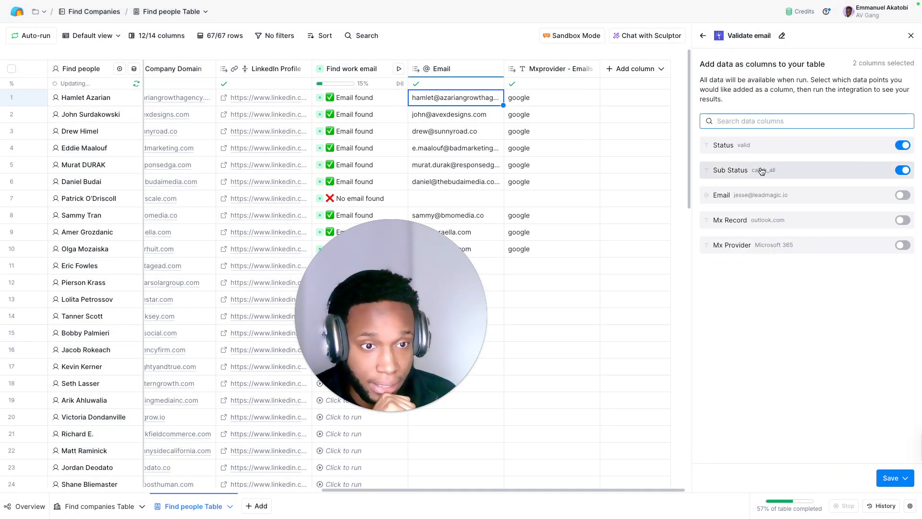
click(888, 477)
click(843, 418)
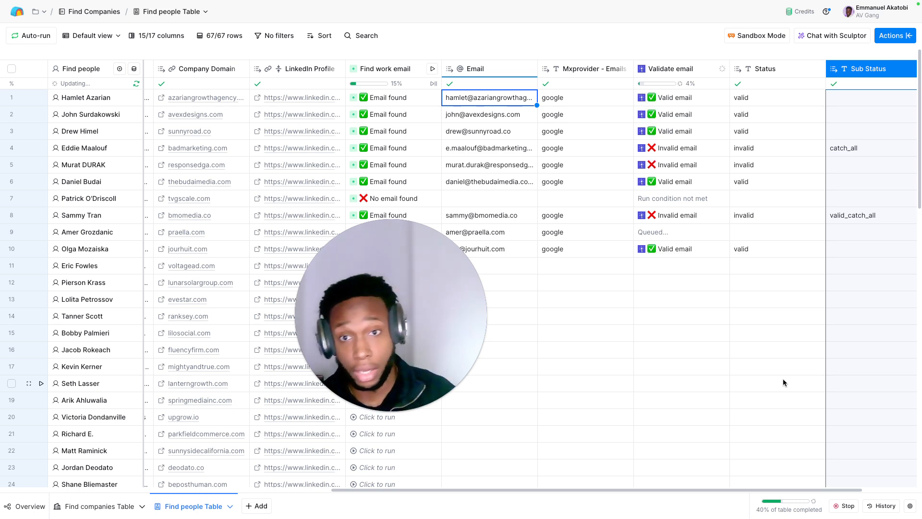
scroll(620, 102, right, 3)
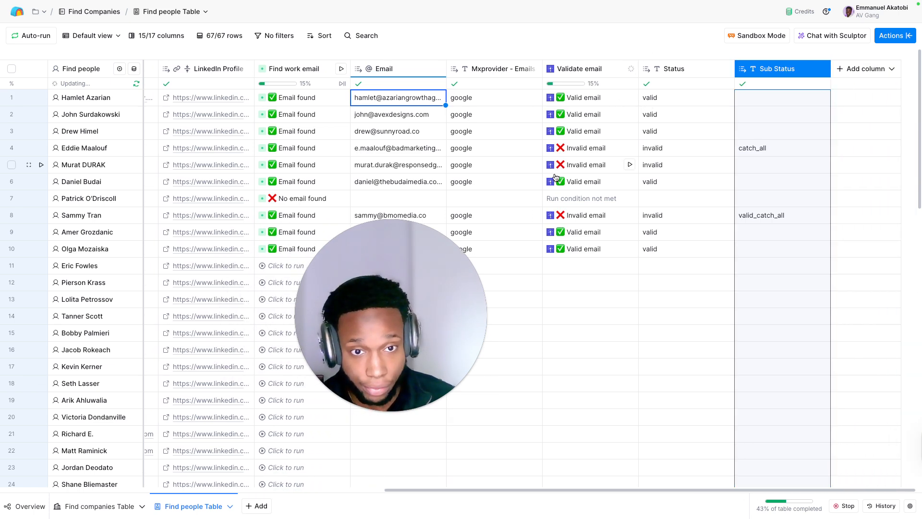
Step: Start a formula column and begin its description with outputting the email from Find work email under a condition
click(835, 68)
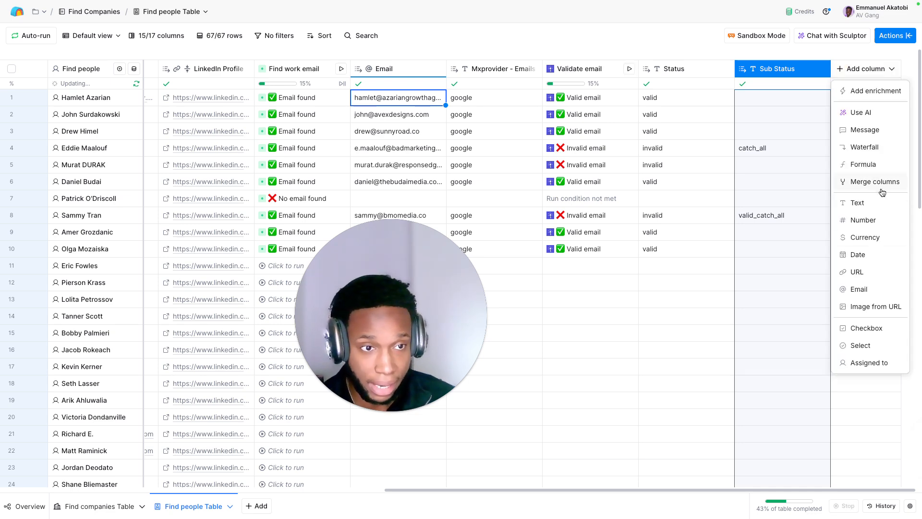
click(863, 165)
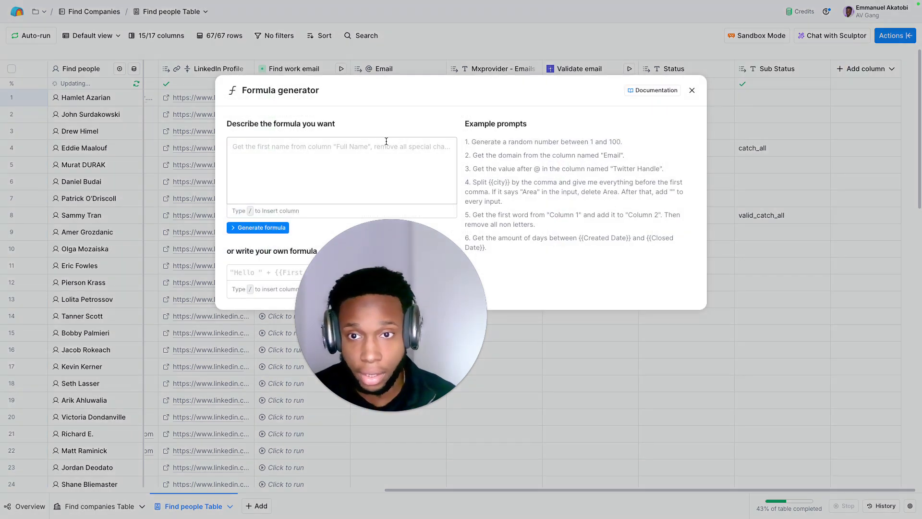
text(output /email)
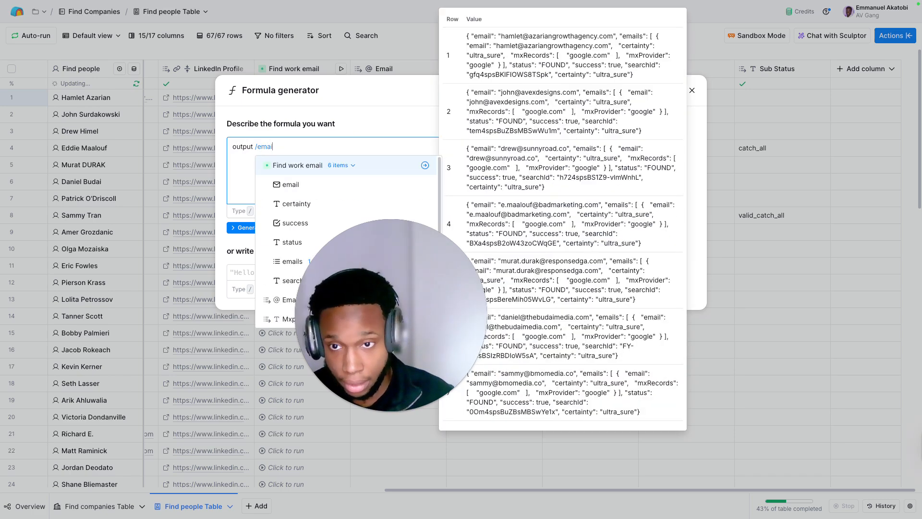
click(319, 186)
text(if )
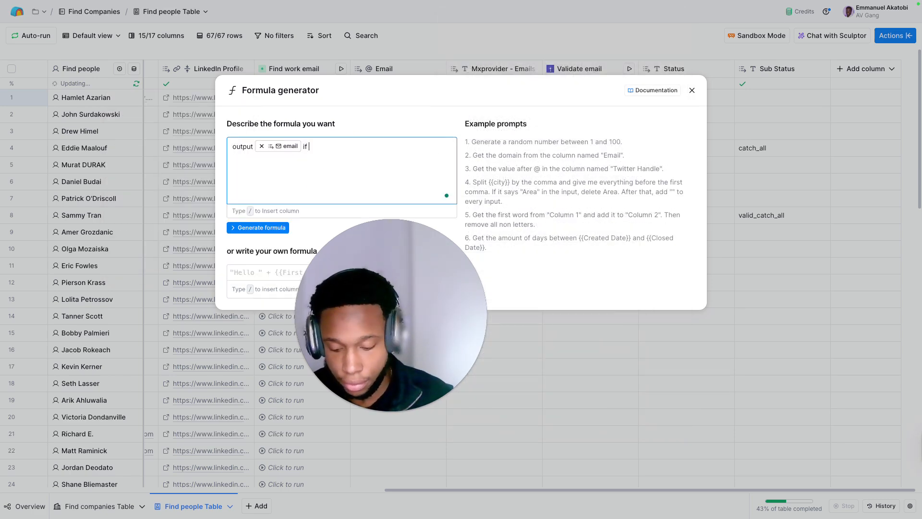
text(/status)
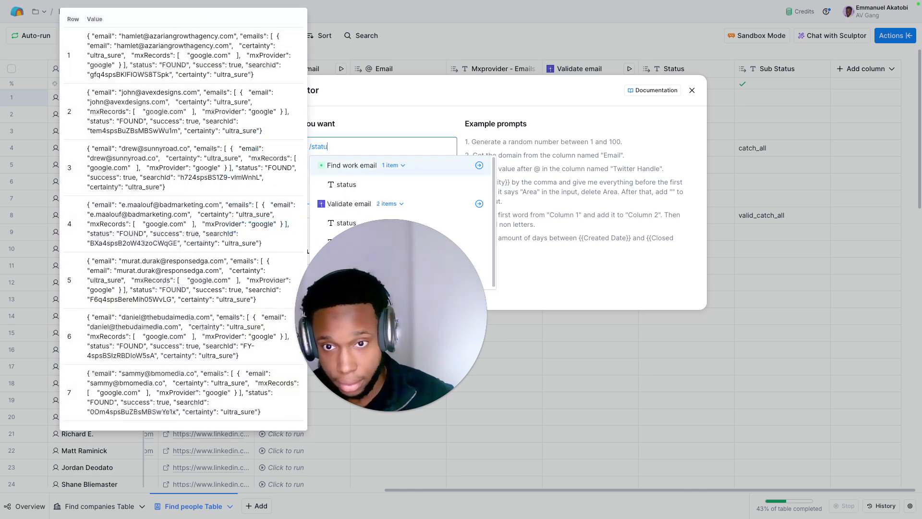
Step: Complete the formula description with the condition that the status from Validate email is exactly 'valid'
click(330, 226)
drag(363, 254, 880, 366)
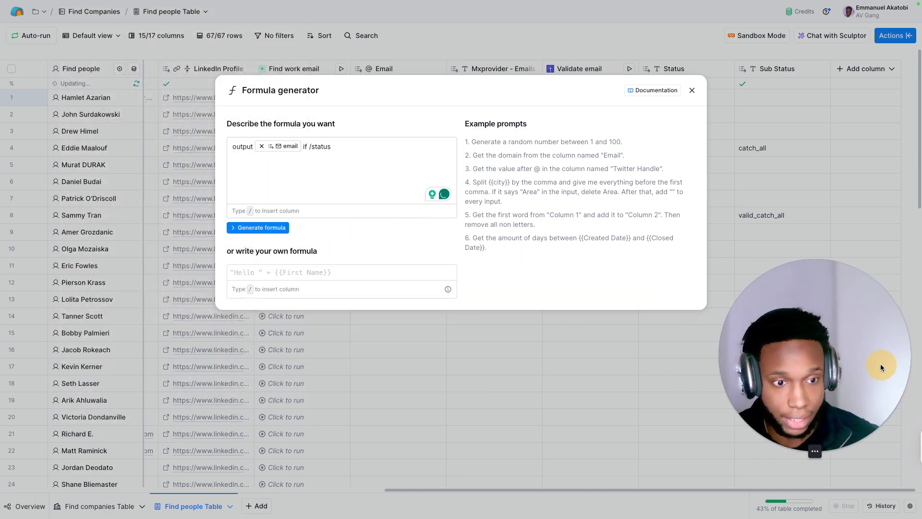
click(344, 148)
key(BackSpace)
key(BackSpace)
key(BackSpace)
key(BackSpace)
key(BackSpace)
key(BackSpace)
key(BackSpace)
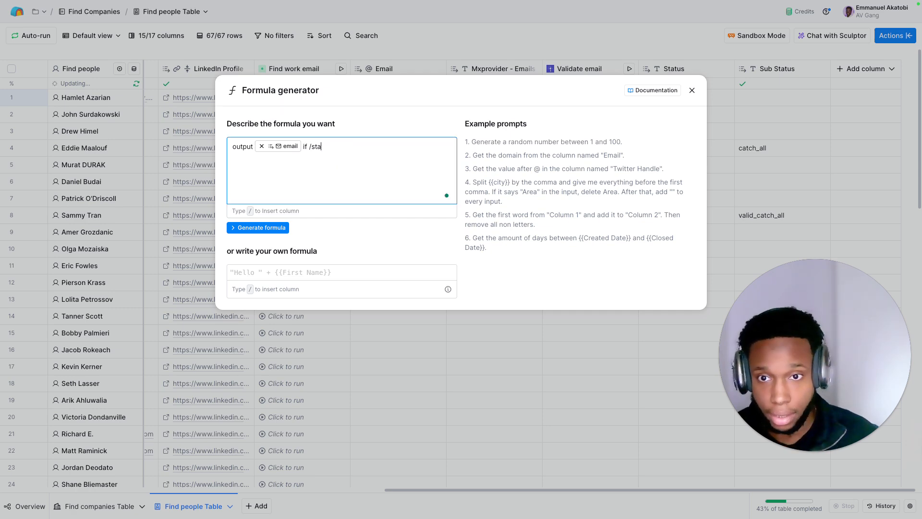
text(/status)
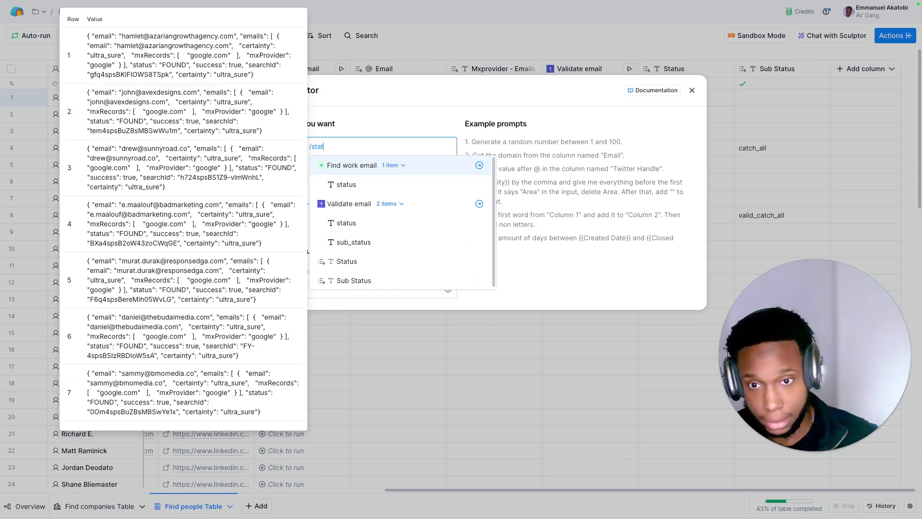
click(370, 226)
text(is exa)
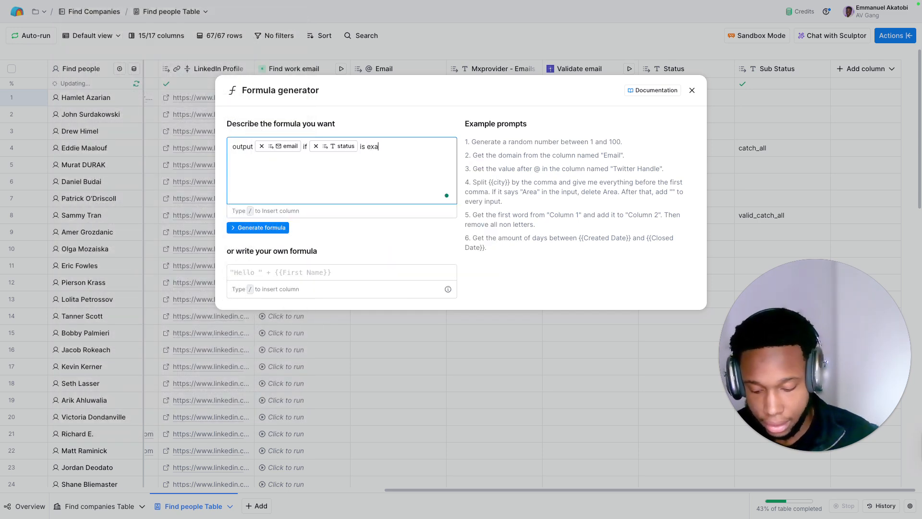
text(ctly 'valid')
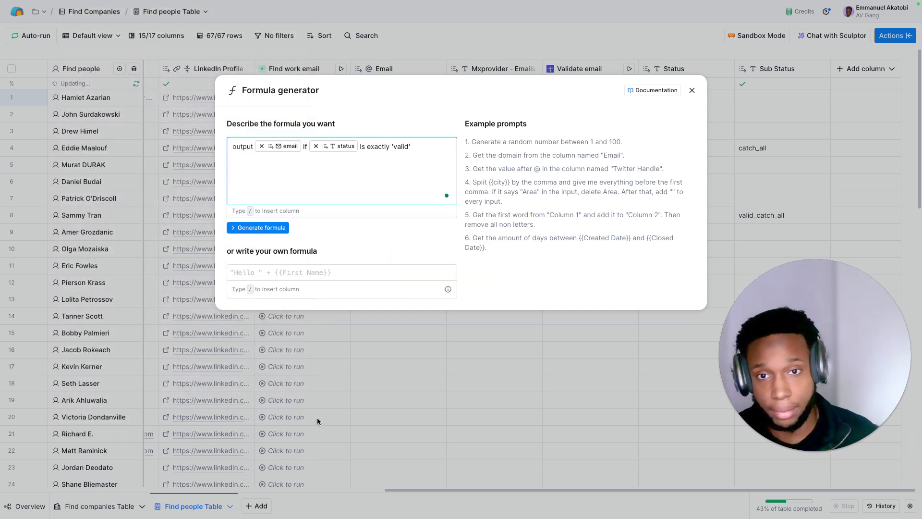
Step: Generate the formula from the description and save it as the Valid Work Email column
click(257, 227)
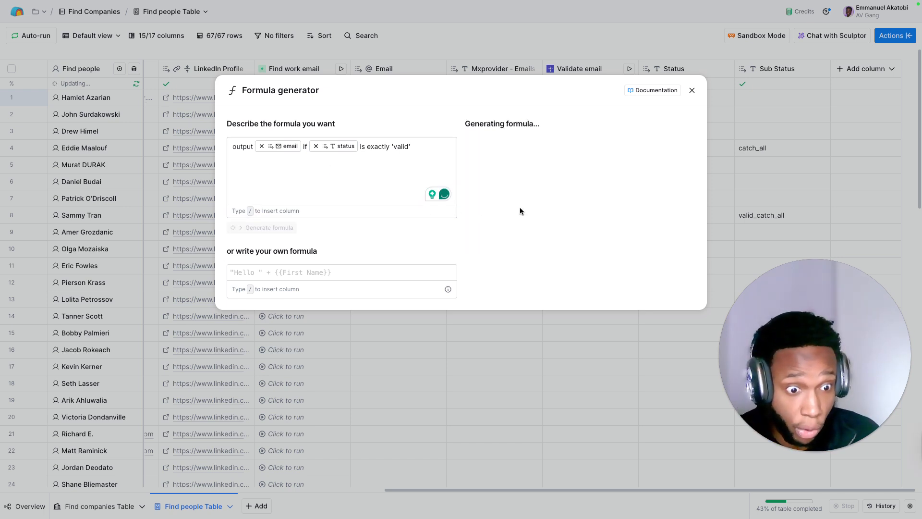
click(592, 350)
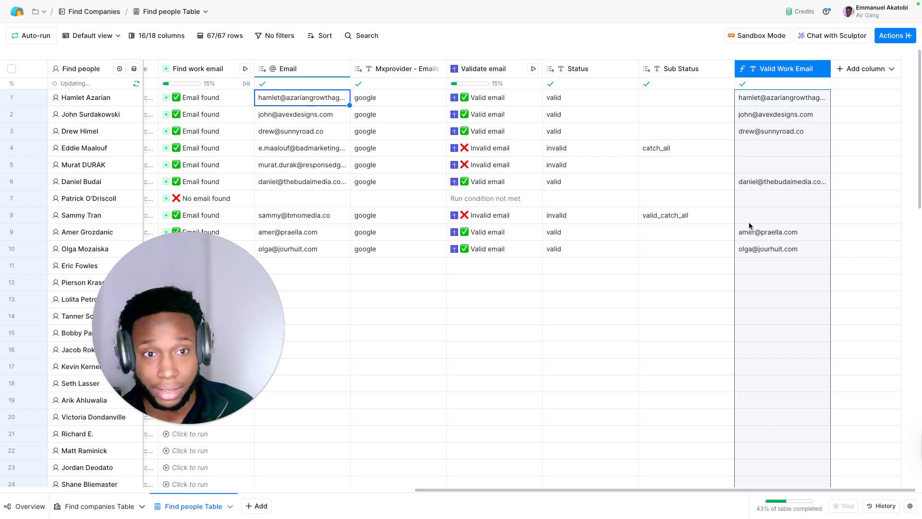
click(753, 210)
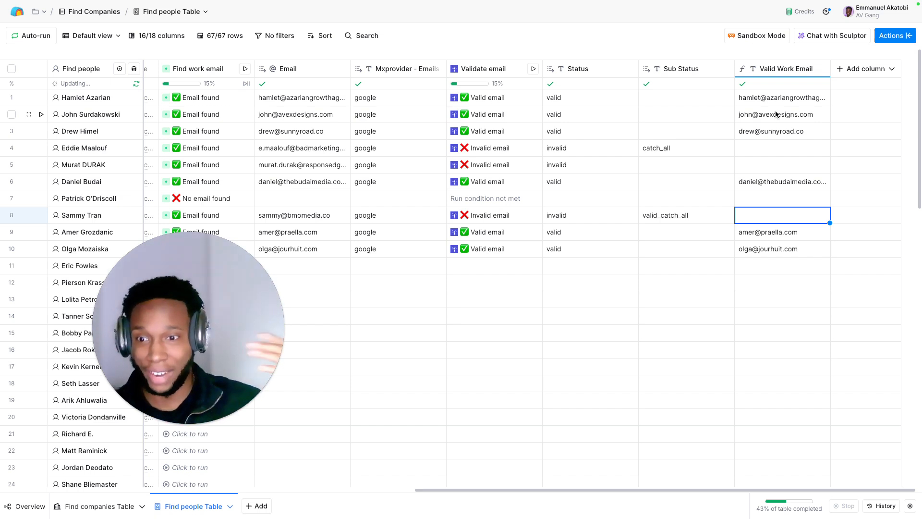
Step: Search the enrichments for "find phone number leadmagic", add LeadMagic Find mobile number, and select the account owner's own LeadMagic account
click(854, 76)
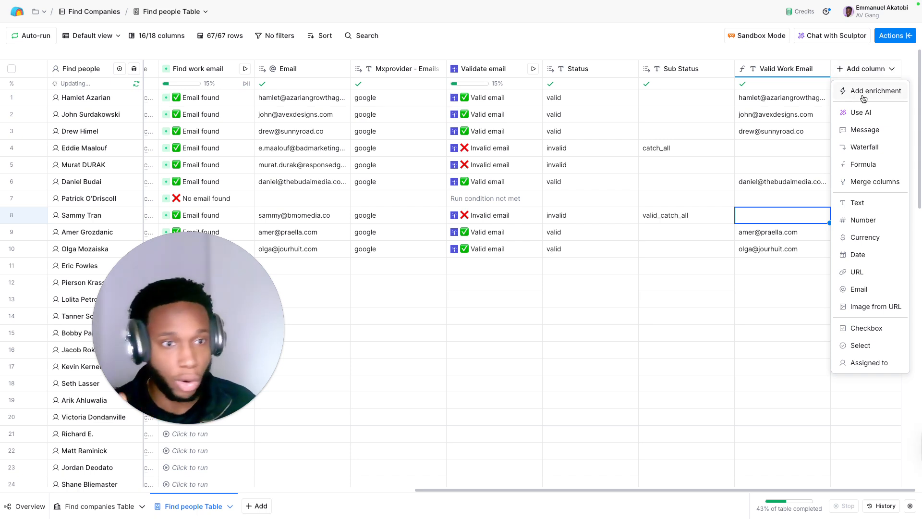
click(863, 97)
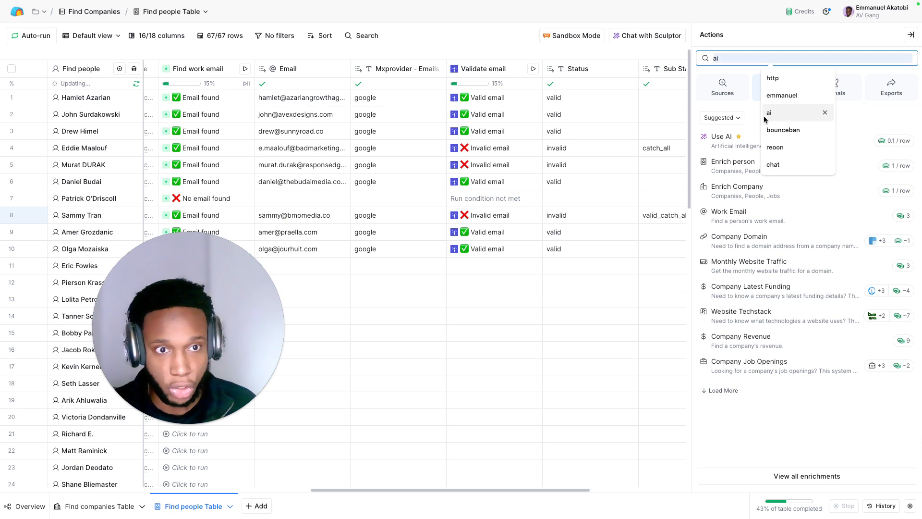
text(find phone number leadmagic)
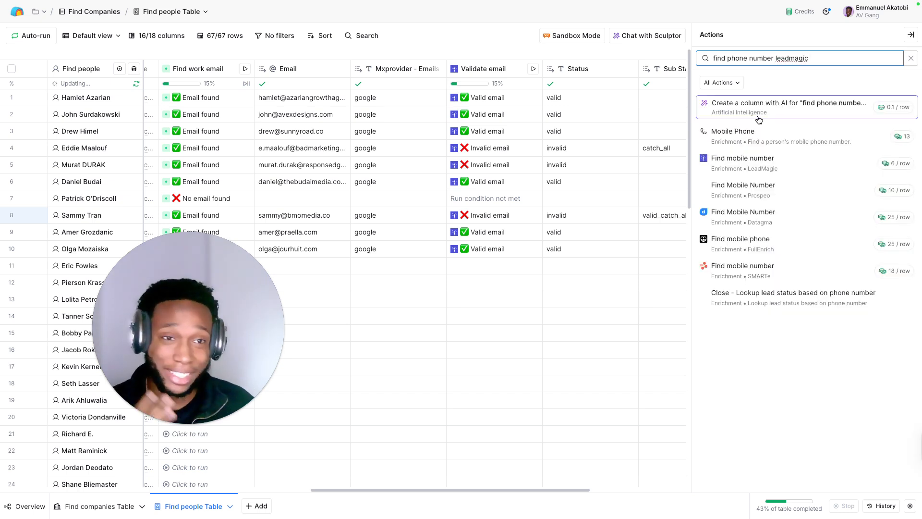
click(806, 169)
click(776, 216)
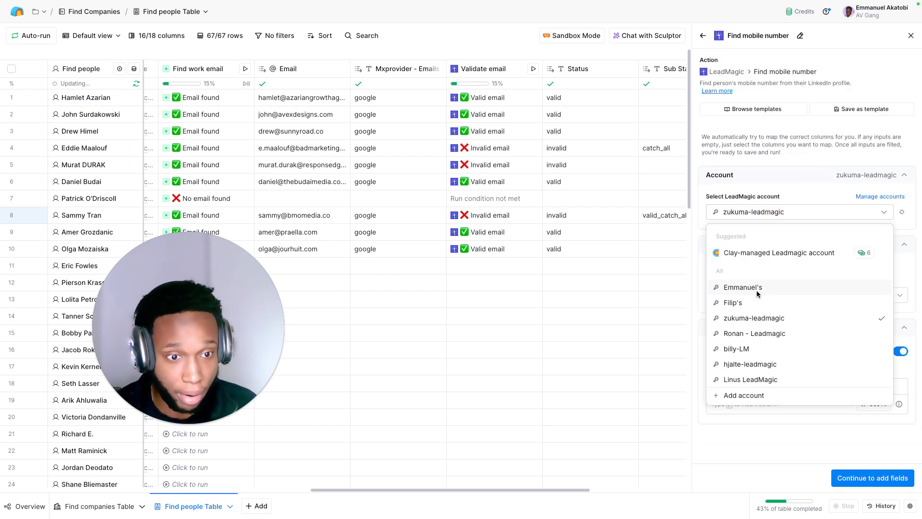
click(756, 287)
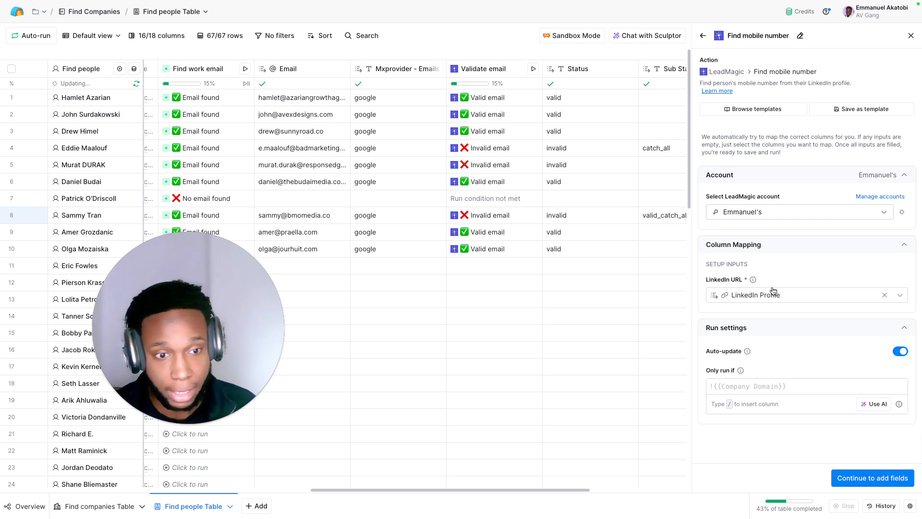
Step: Generate and save a run condition so Find mobile number only runs if Valid Work Email isn't empty
click(867, 397)
click(379, 154)
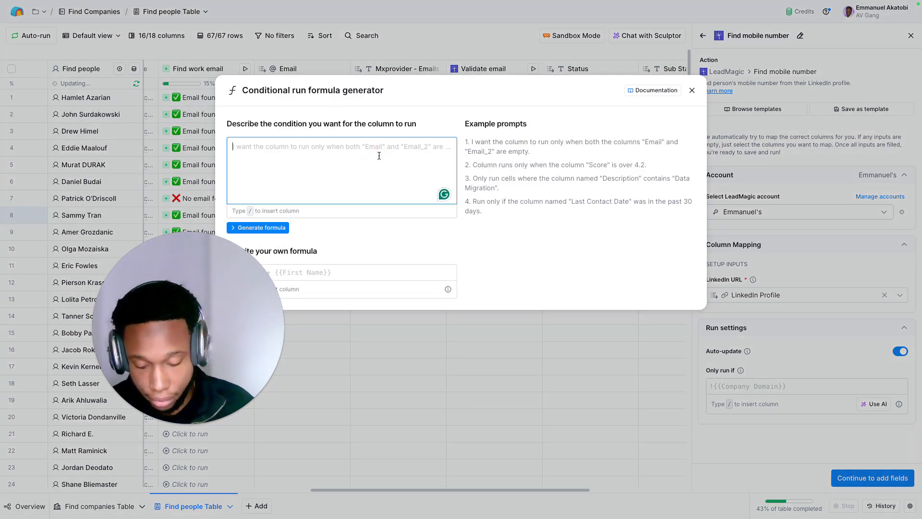
text(only run if /)
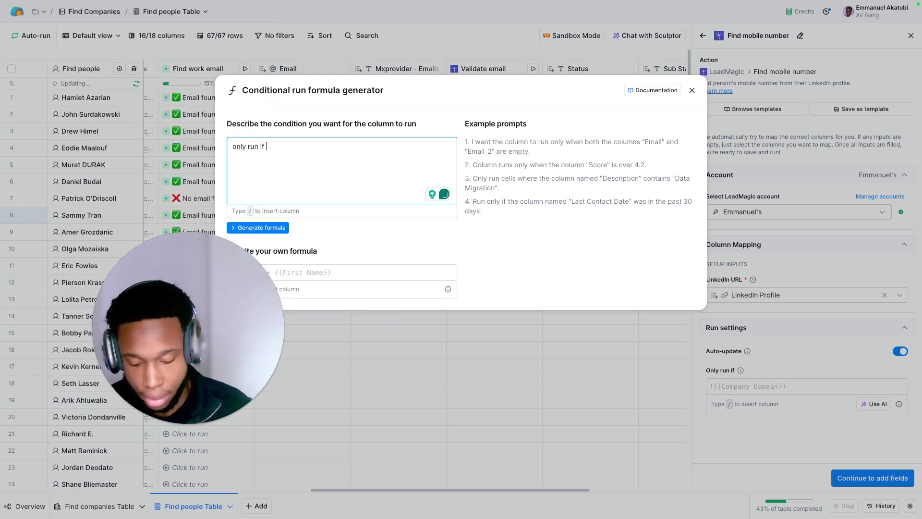
text(valid)
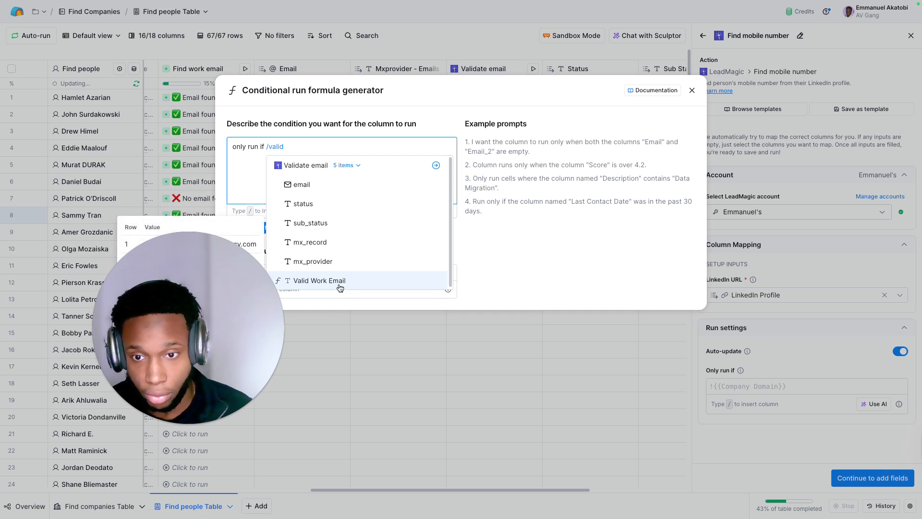
click(340, 283)
text(isnt empty)
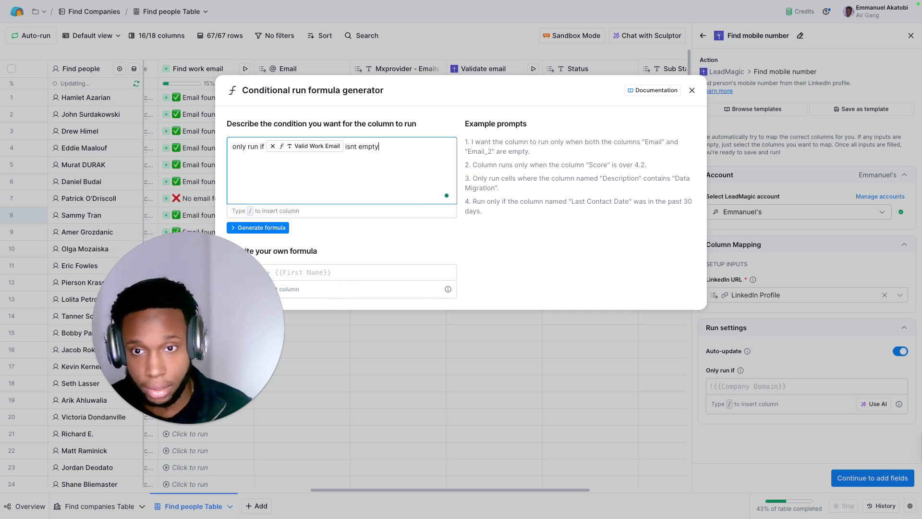
click(245, 228)
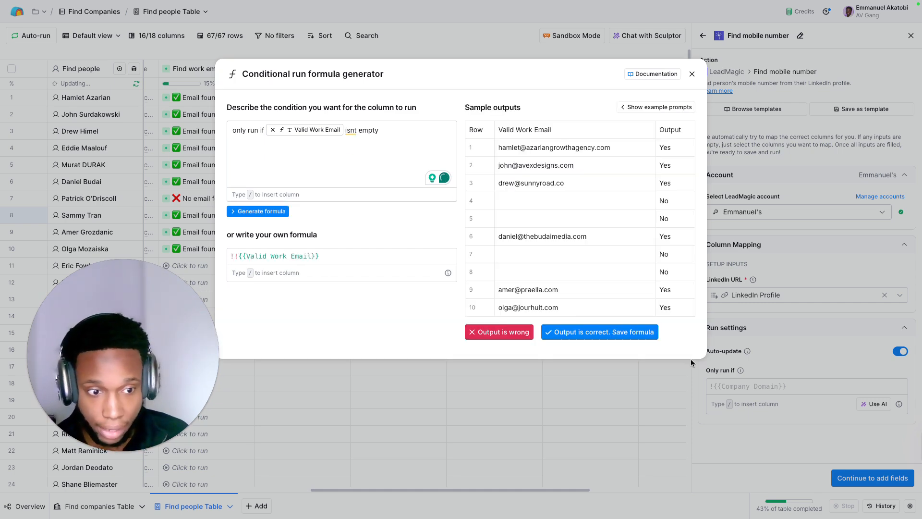
click(586, 332)
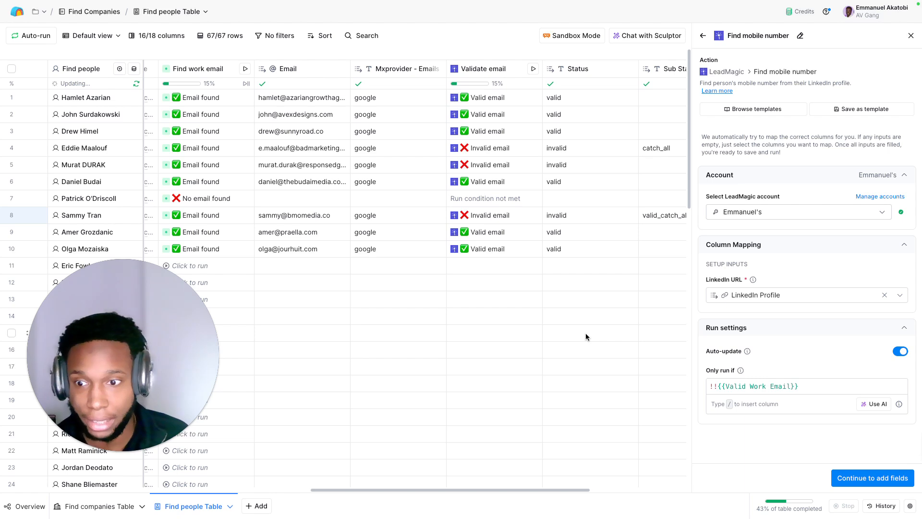
Step: Keep Mobile number as an output column and save the Find mobile number enrichment
click(848, 478)
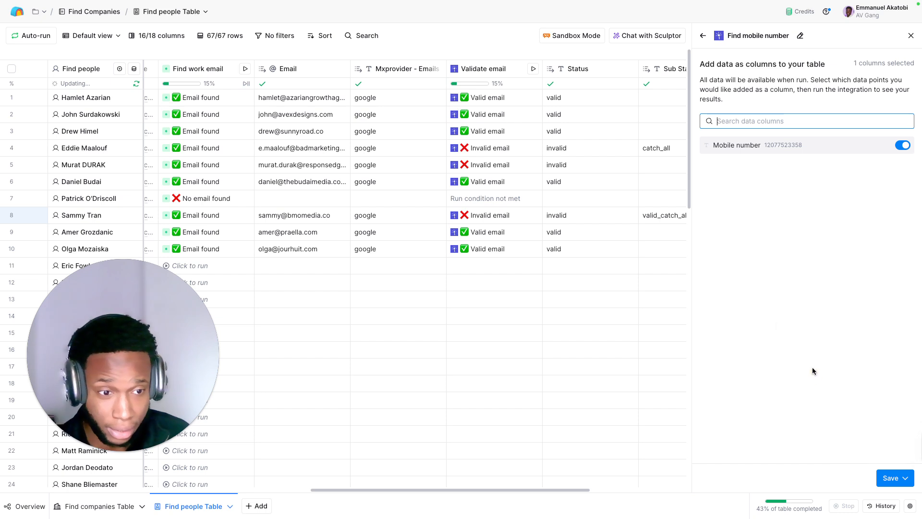
click(886, 477)
click(841, 430)
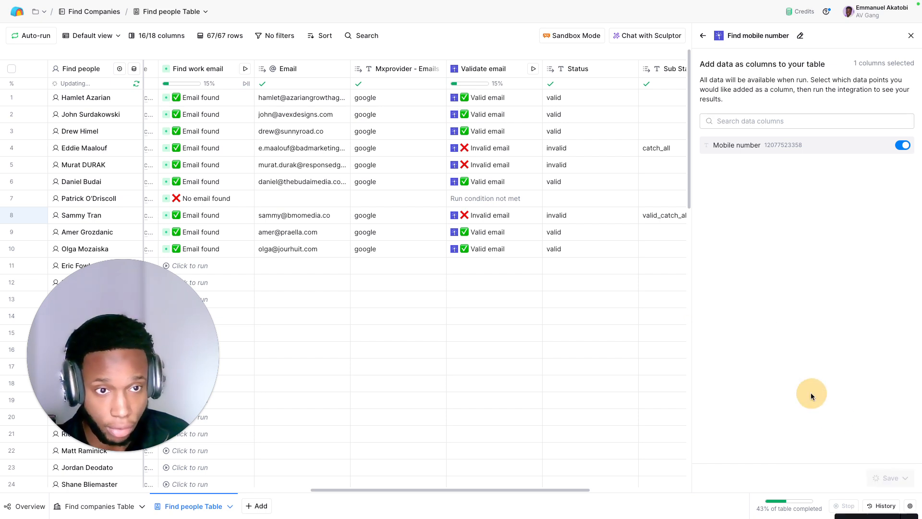